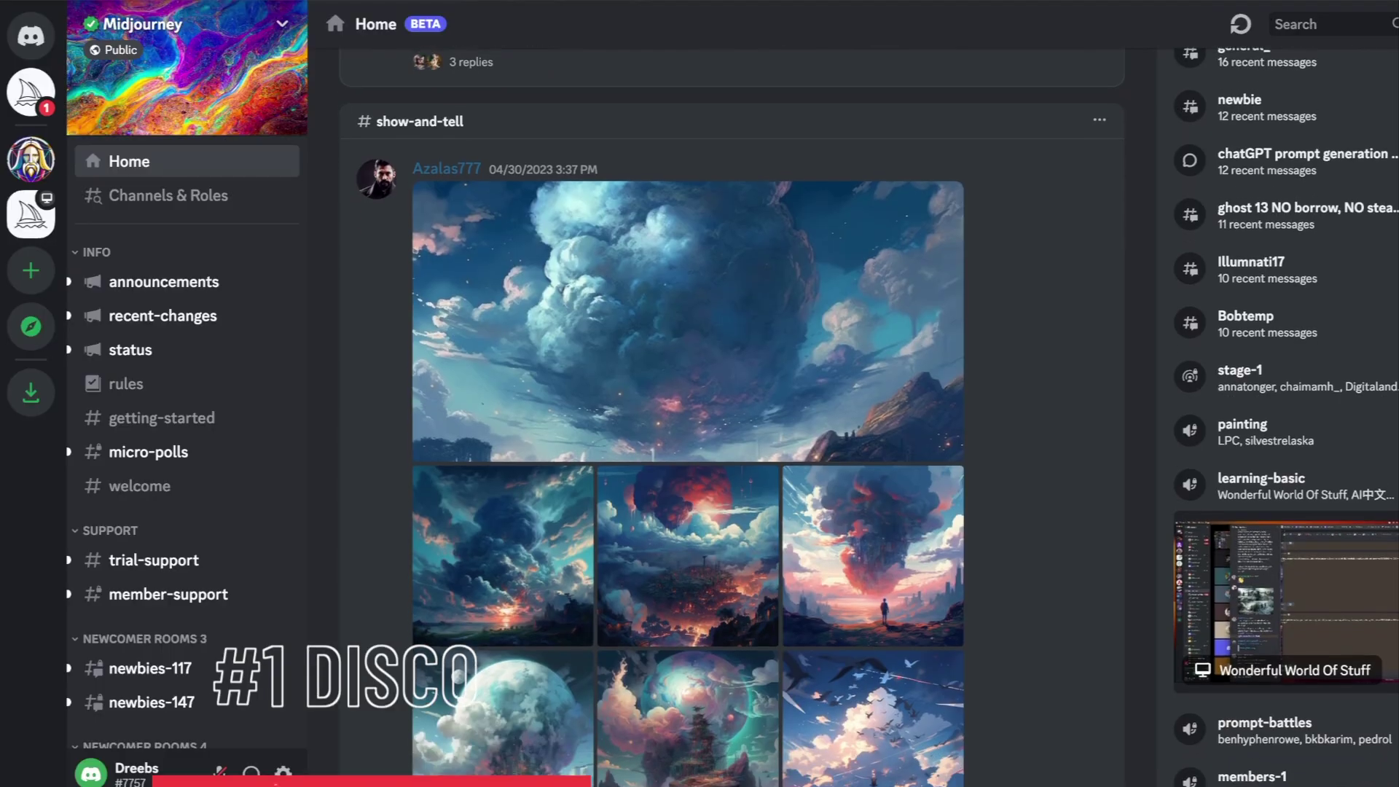
# - Scroll down through the Midjourney server's Home feed
pyautogui.scroll(-5, 688, 416)
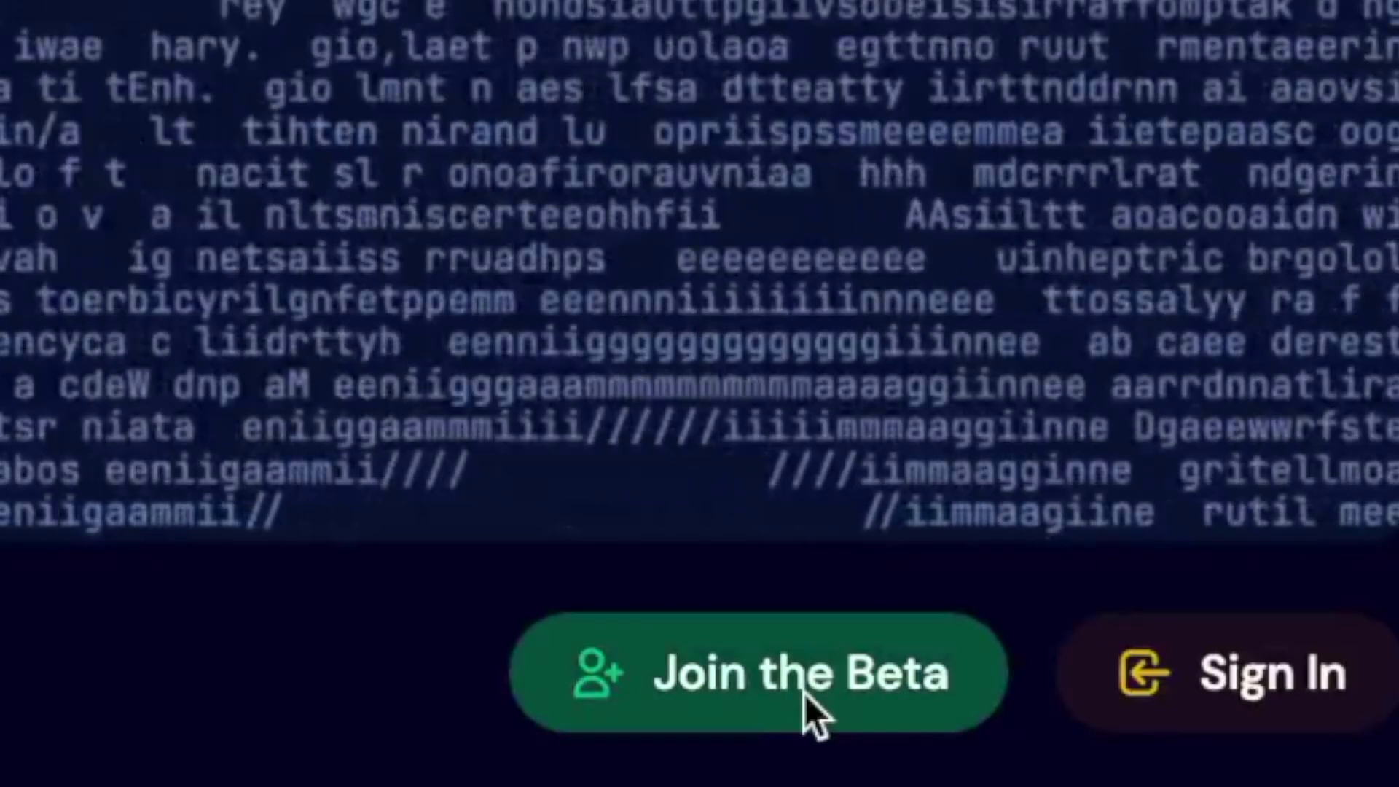
# - Join the Midjourney beta from the website and continue on into the Discord app
pyautogui.click(806, 697)
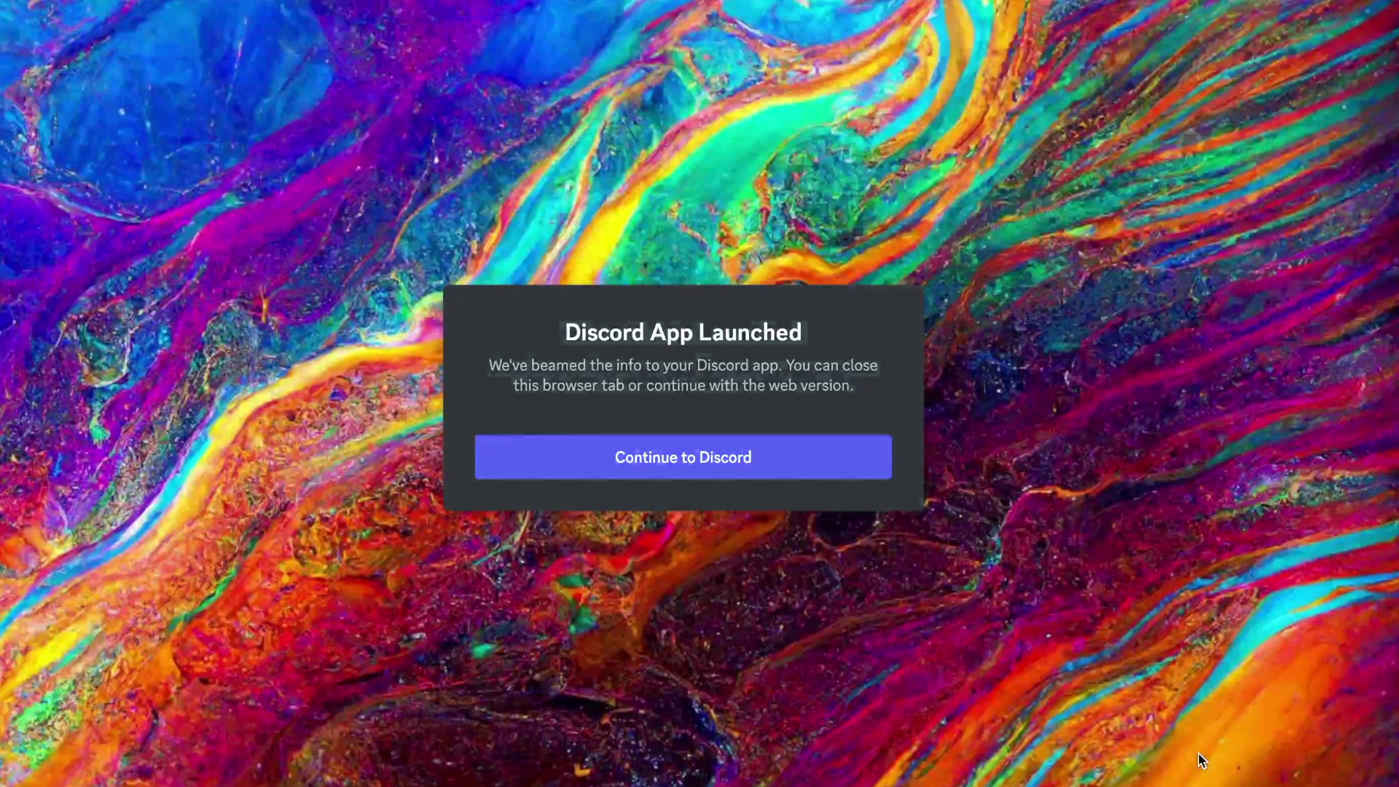
pyautogui.click(698, 472)
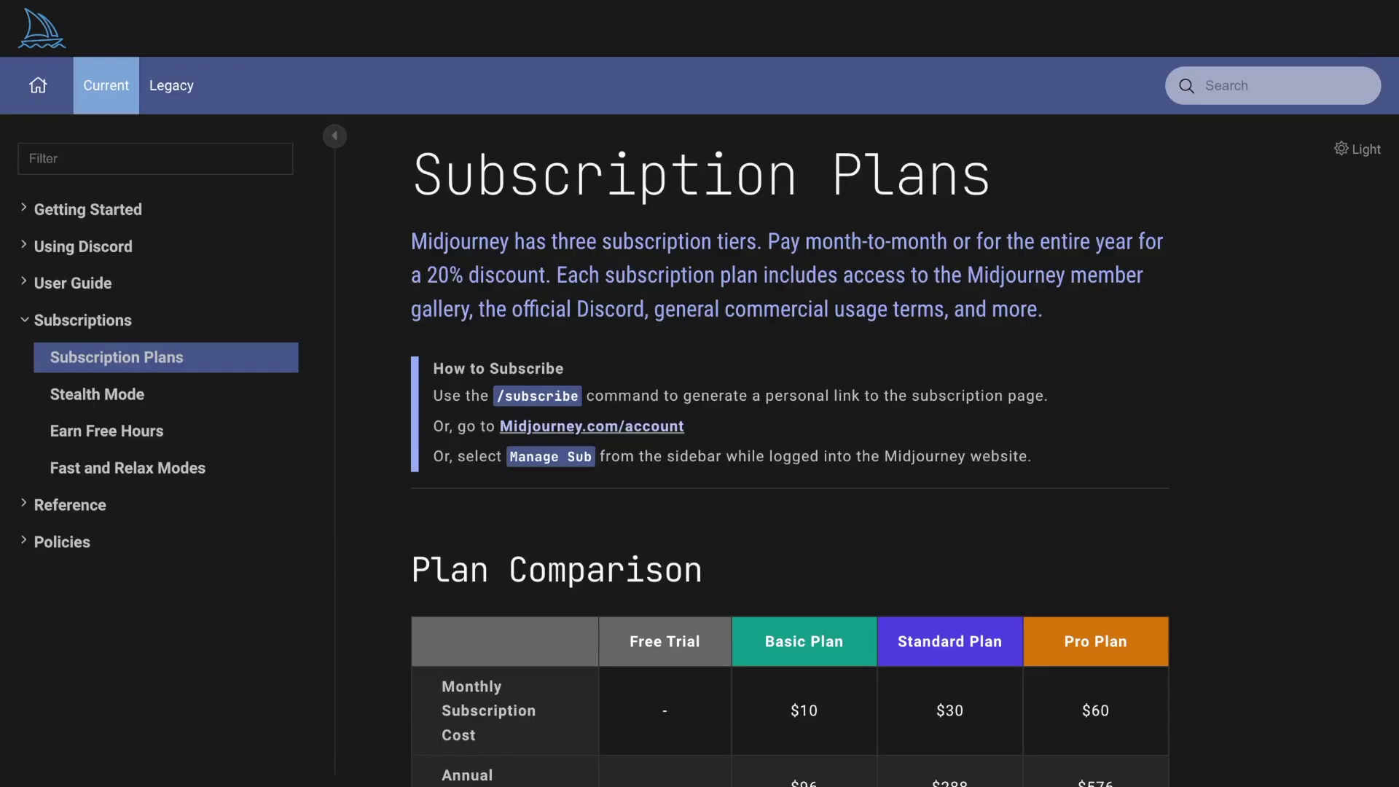
# - Send the Midjourney Bot the /imagine prompt 'a fantasy world'
pyautogui.scroll(-3, 699, 393)
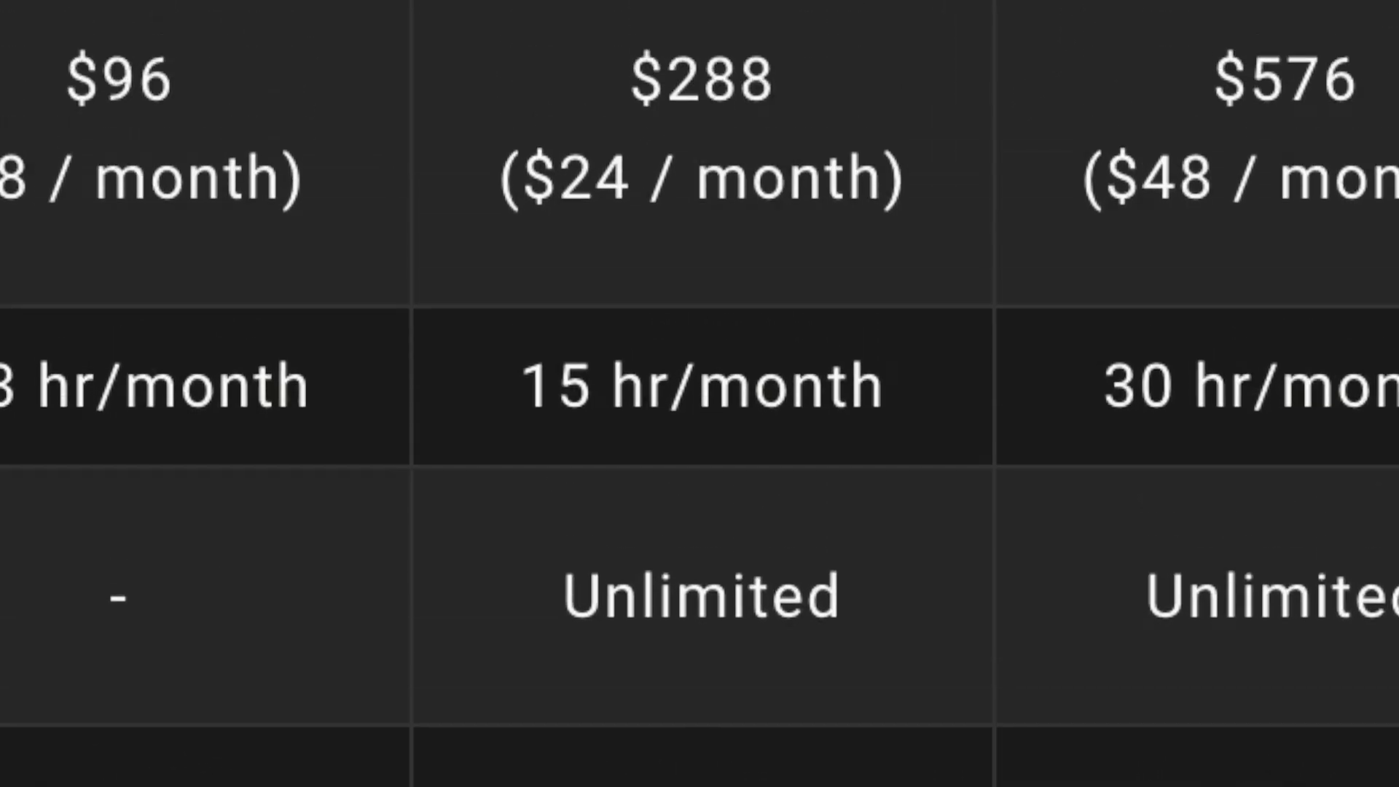
pyautogui.write('a')
pyautogui.write(' fantasy')
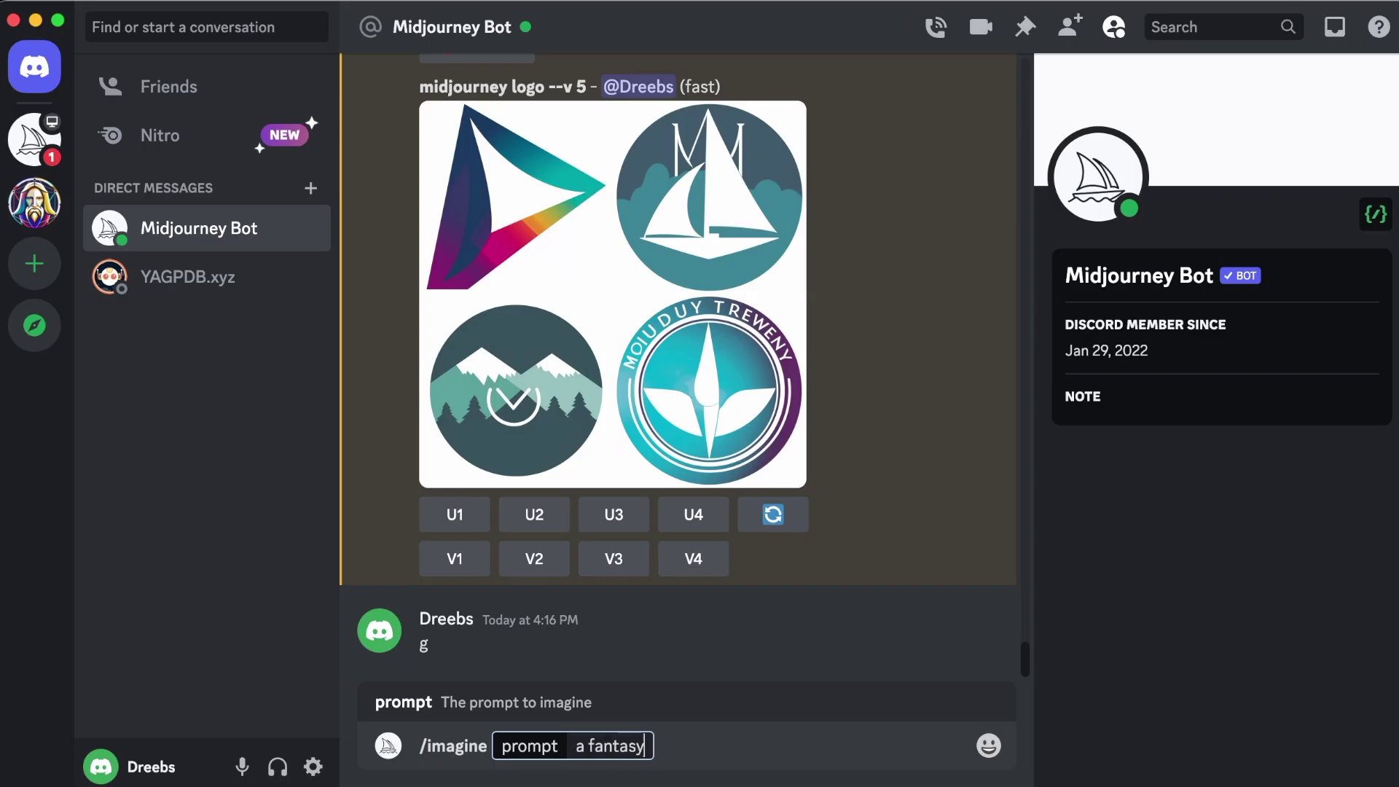
pyautogui.write(' world')
pyautogui.press('Return')
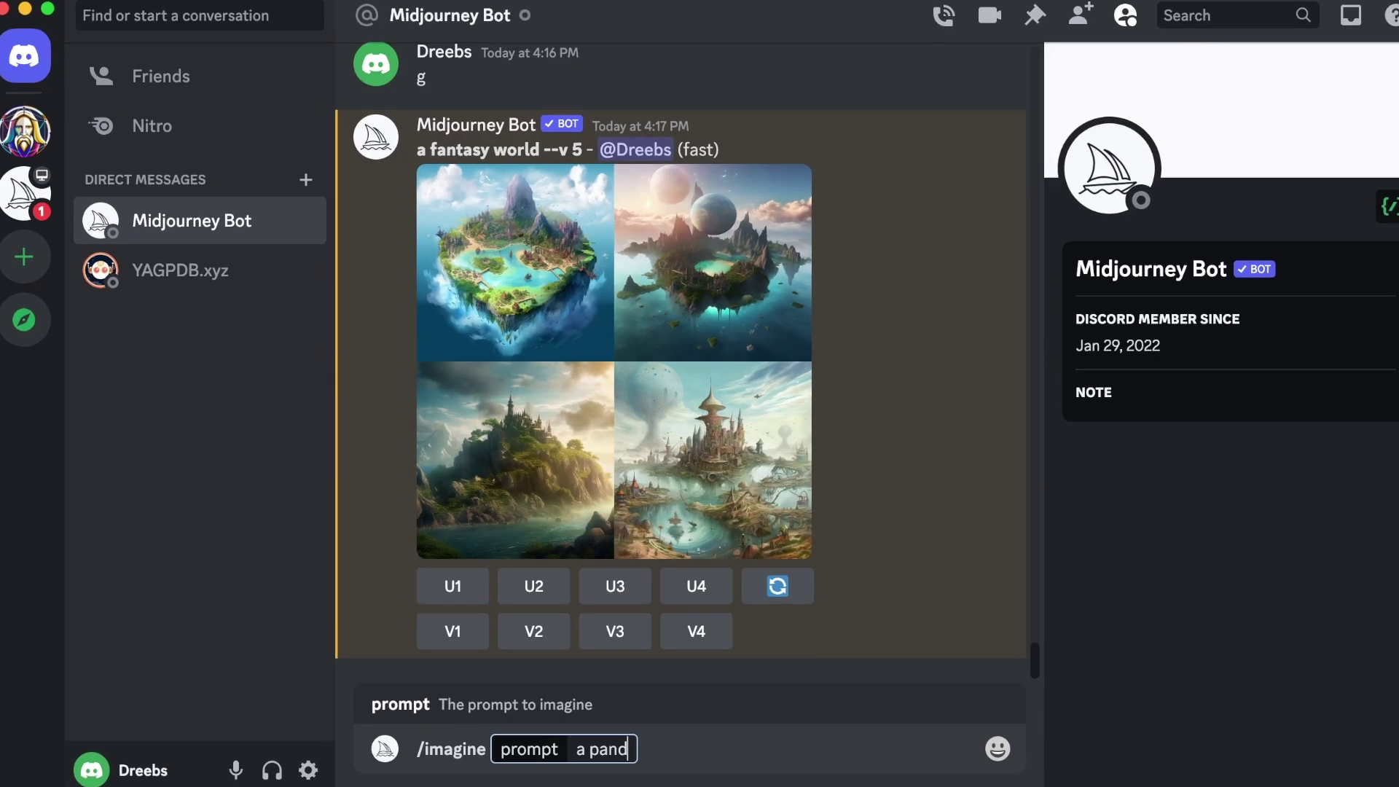
# - Send the prompt 'a panda swimming in the ocean', then browse #newbies-117
pyautogui.write('a swimming in the ocean')
pyautogui.press('Return')
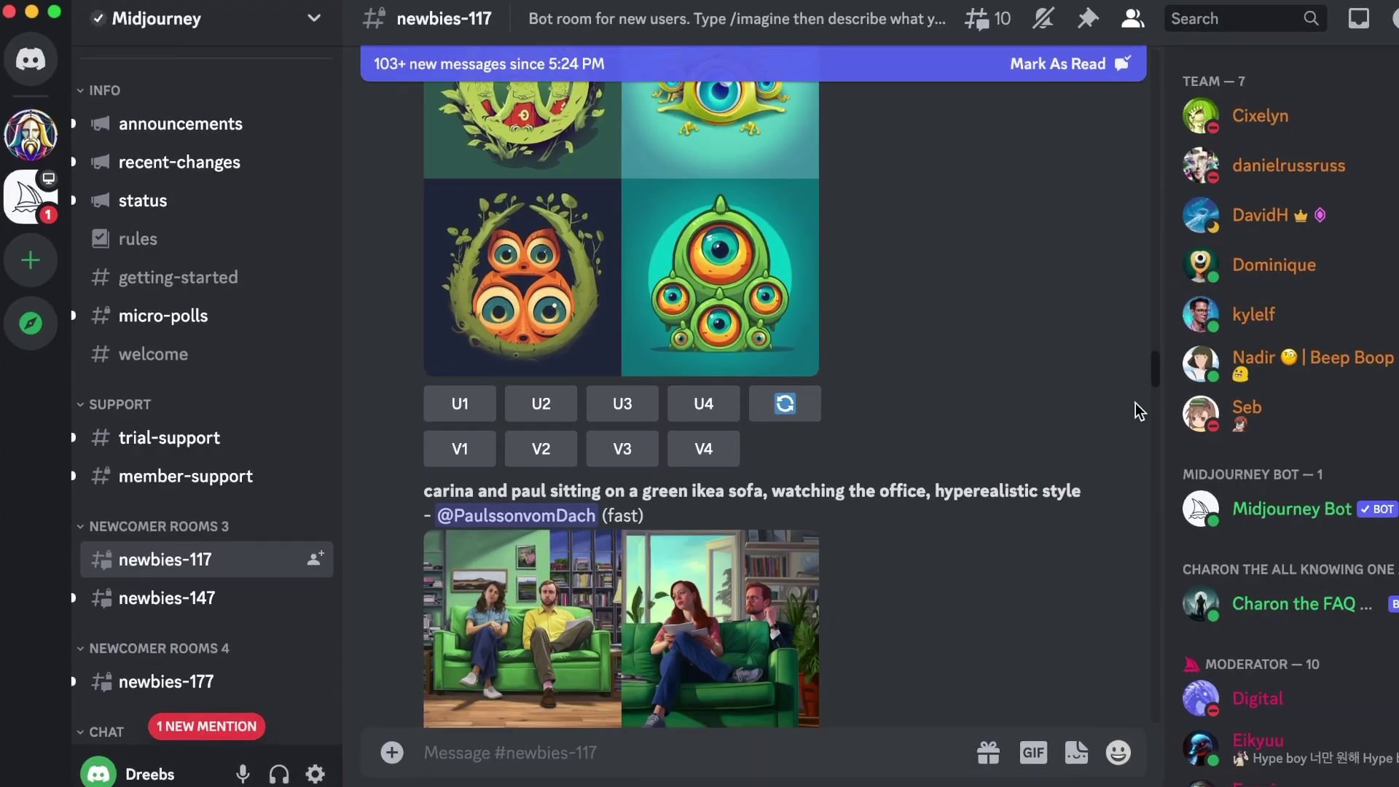
pyautogui.scroll(-7, 1137, 404)
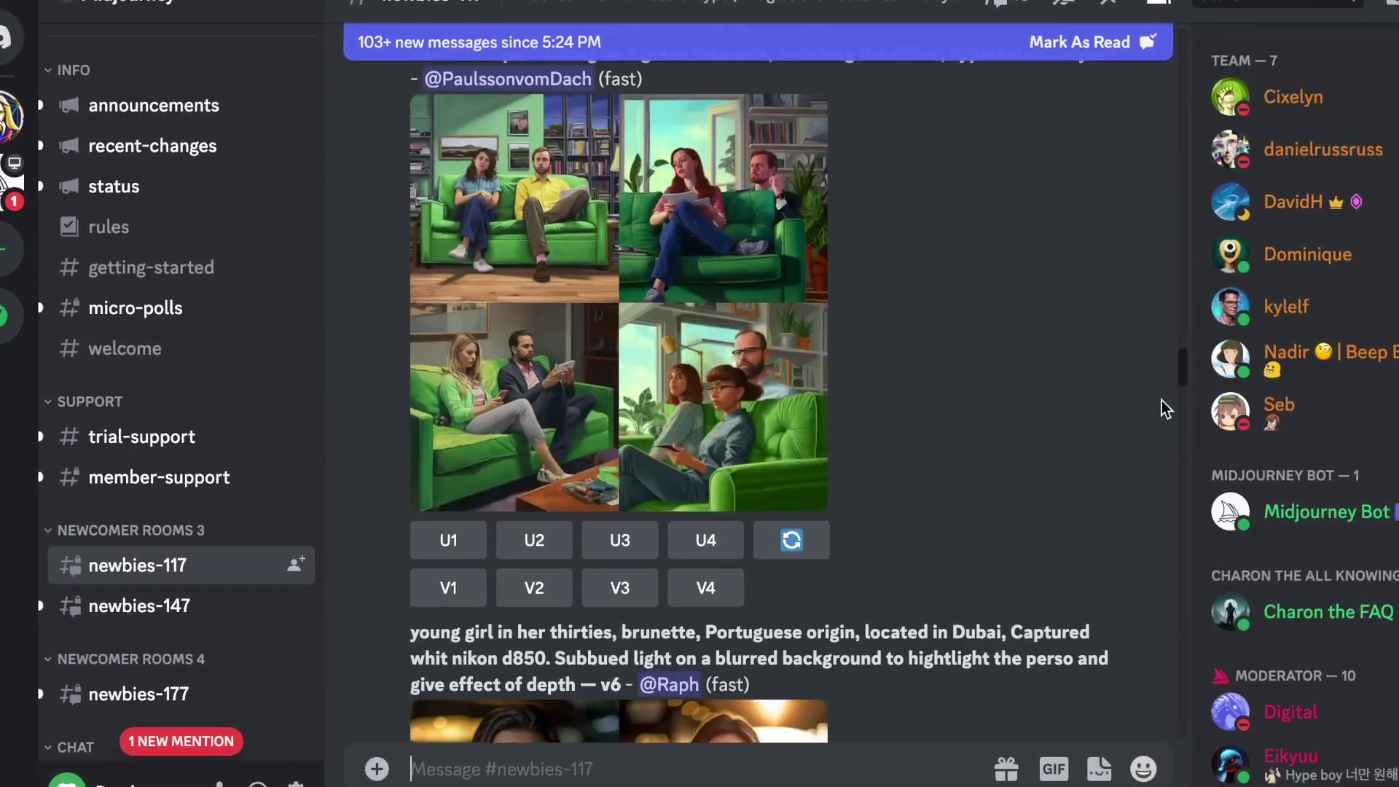
pyautogui.scroll(-6, 1170, 399)
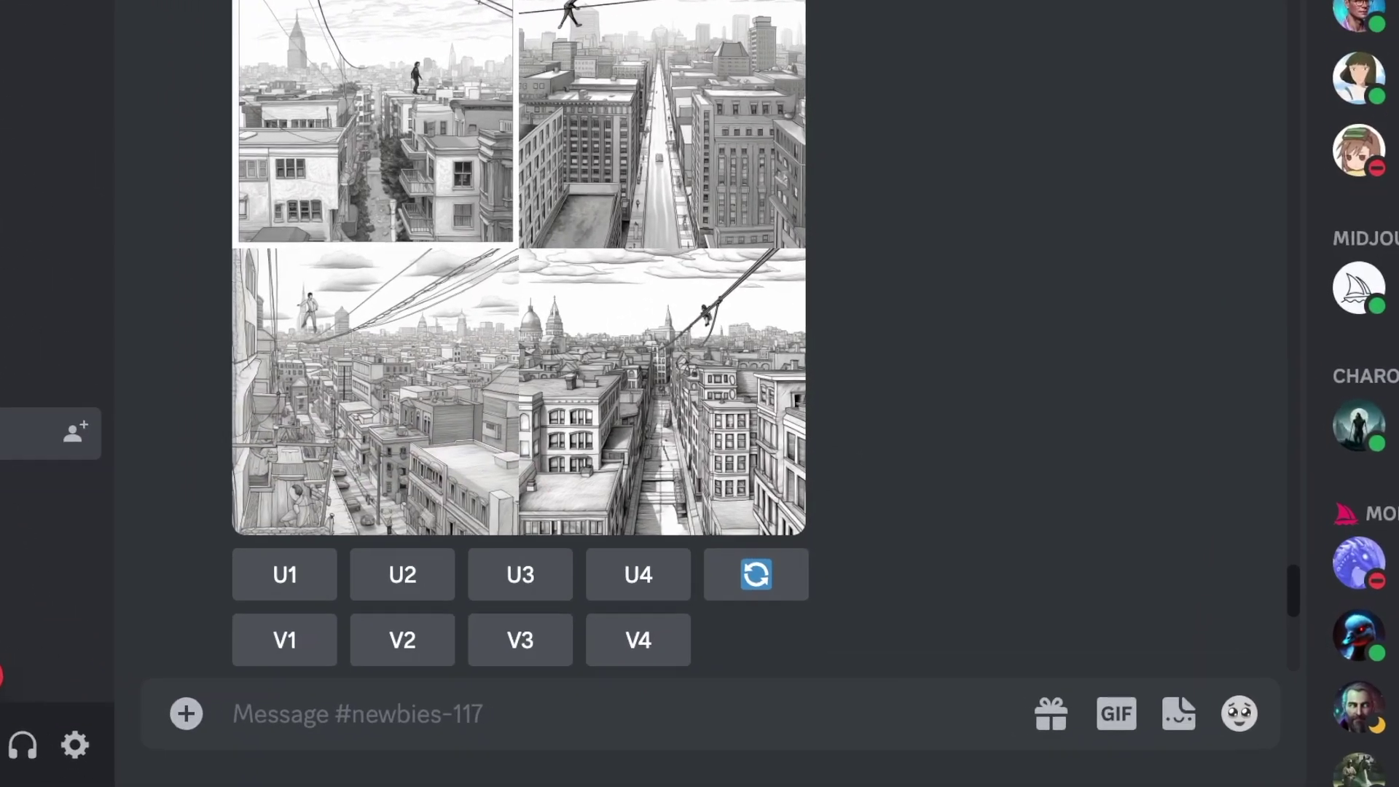
# - Send /settings to show the bot's options: Base quality, Style med, Fast mode
pyautogui.write('/settings')
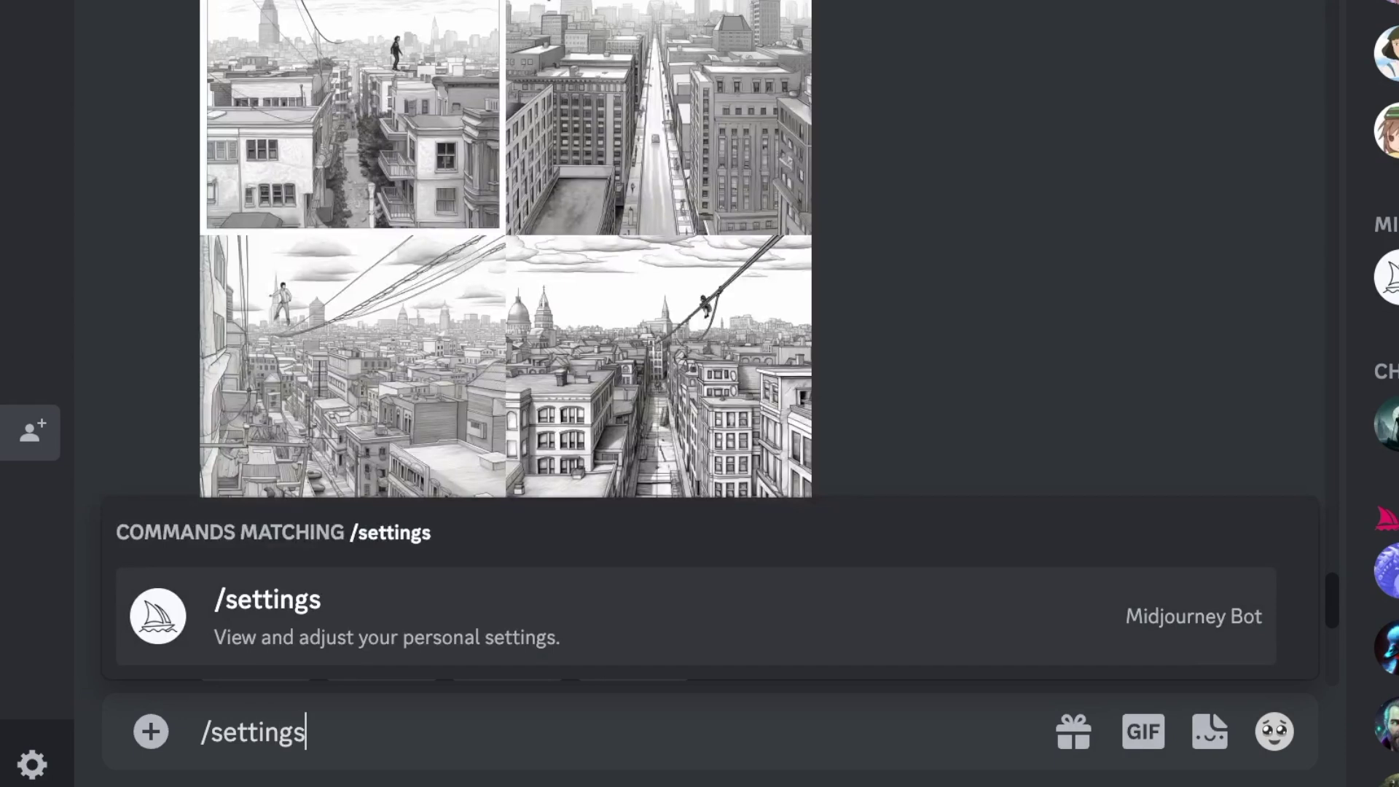
pyautogui.press('Return')
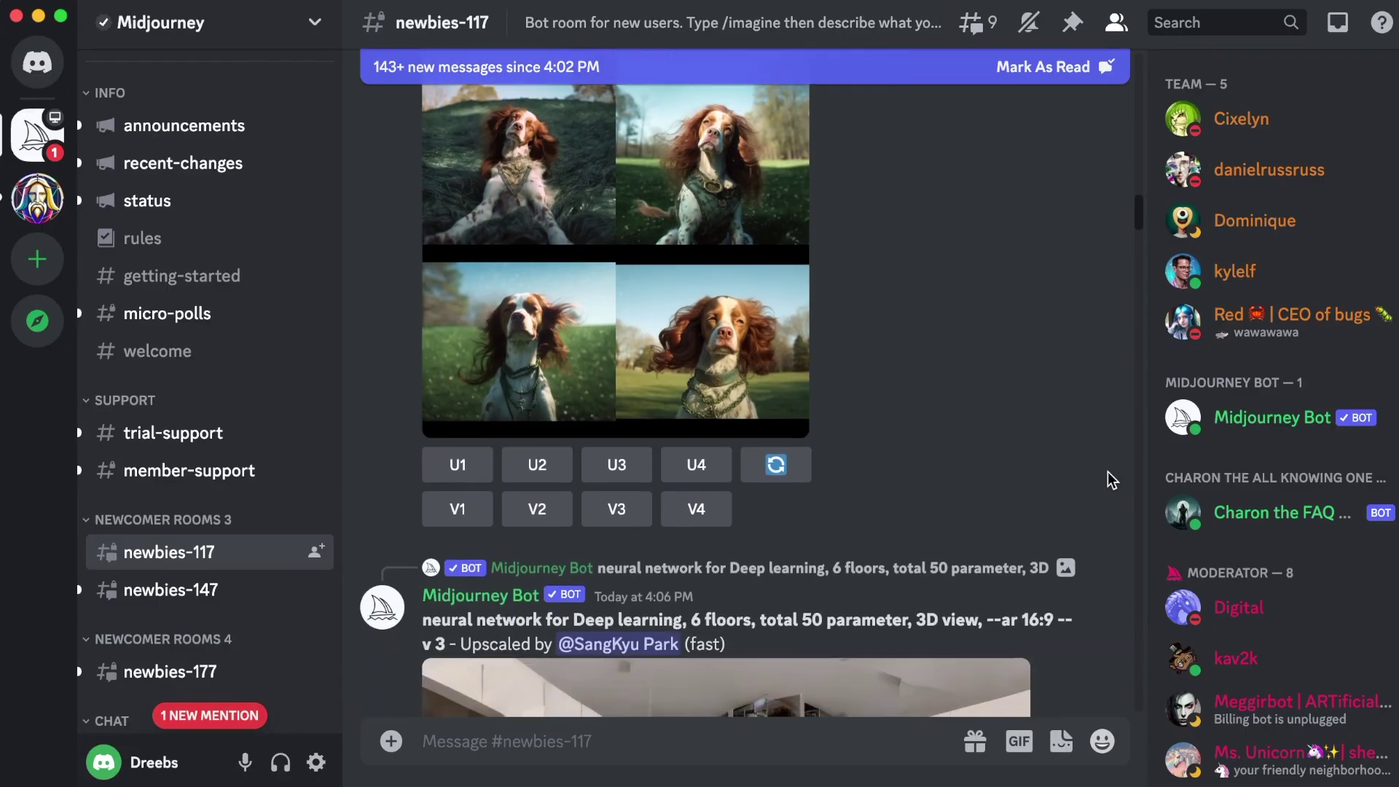
pyautogui.scroll(-5, 1107, 471)
pyautogui.scroll(-5, 1108, 471)
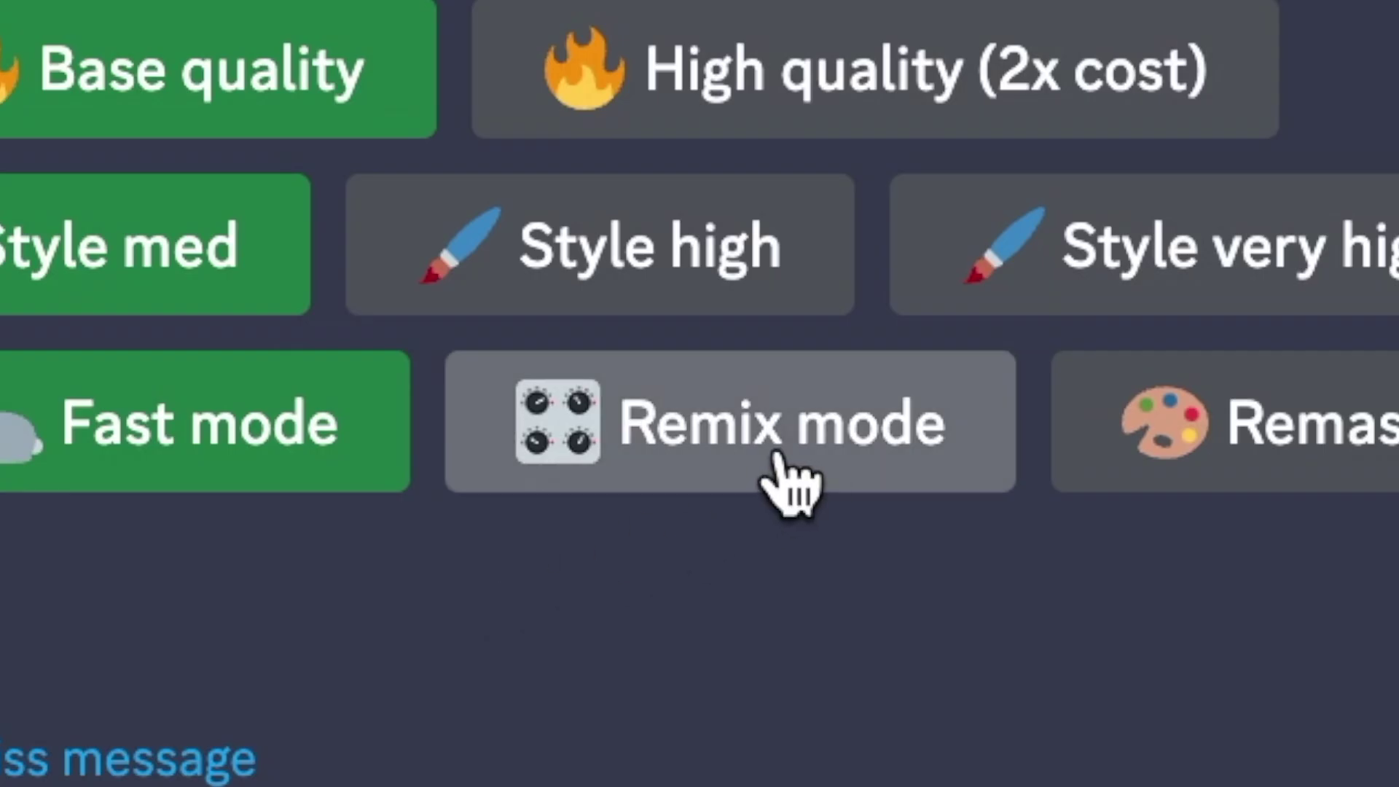
# - With Remix on, remix the first cyberpunk image as 'fantasy world with a warrior --v 5', then disable Remix
pyautogui.click(760, 450)
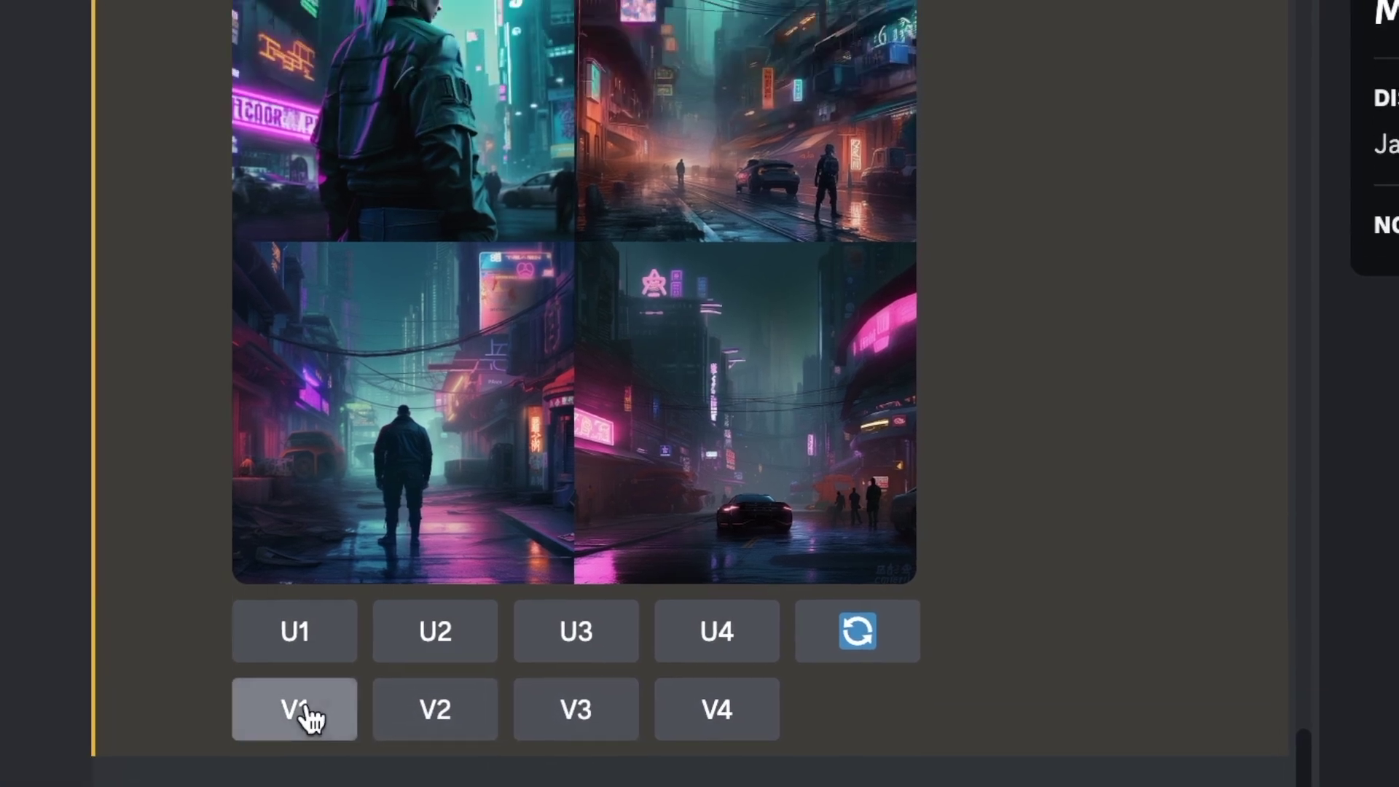
pyautogui.click(306, 583)
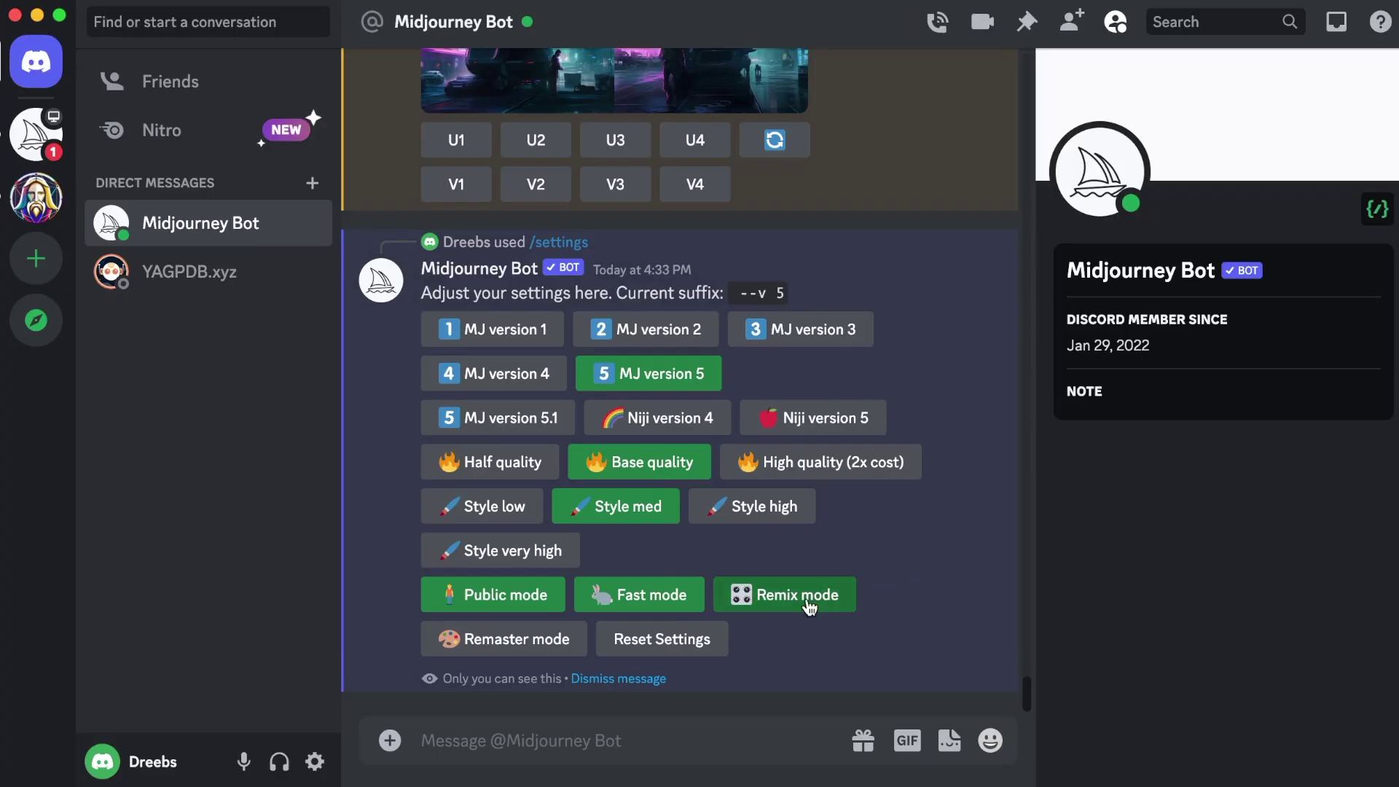
pyautogui.click(787, 603)
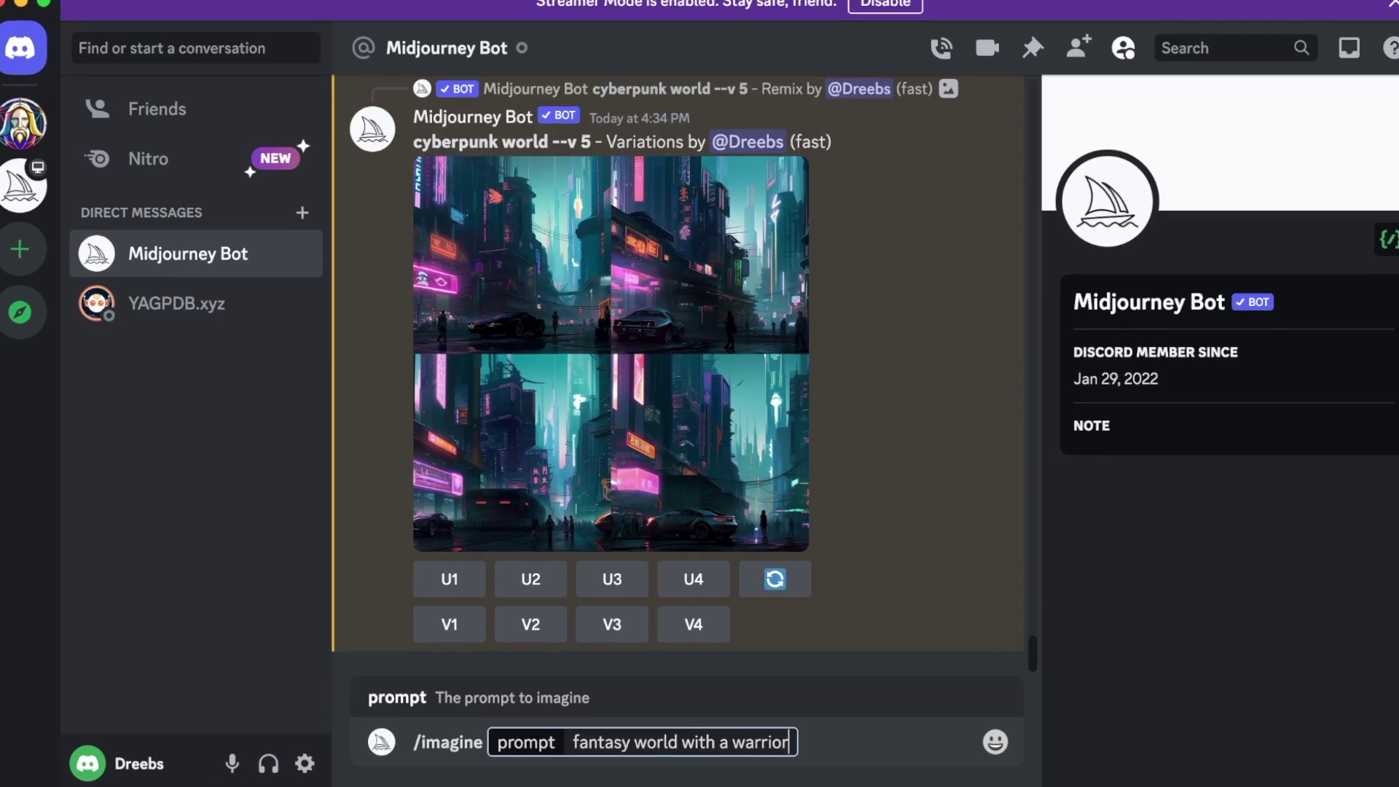
pyautogui.press('Return')
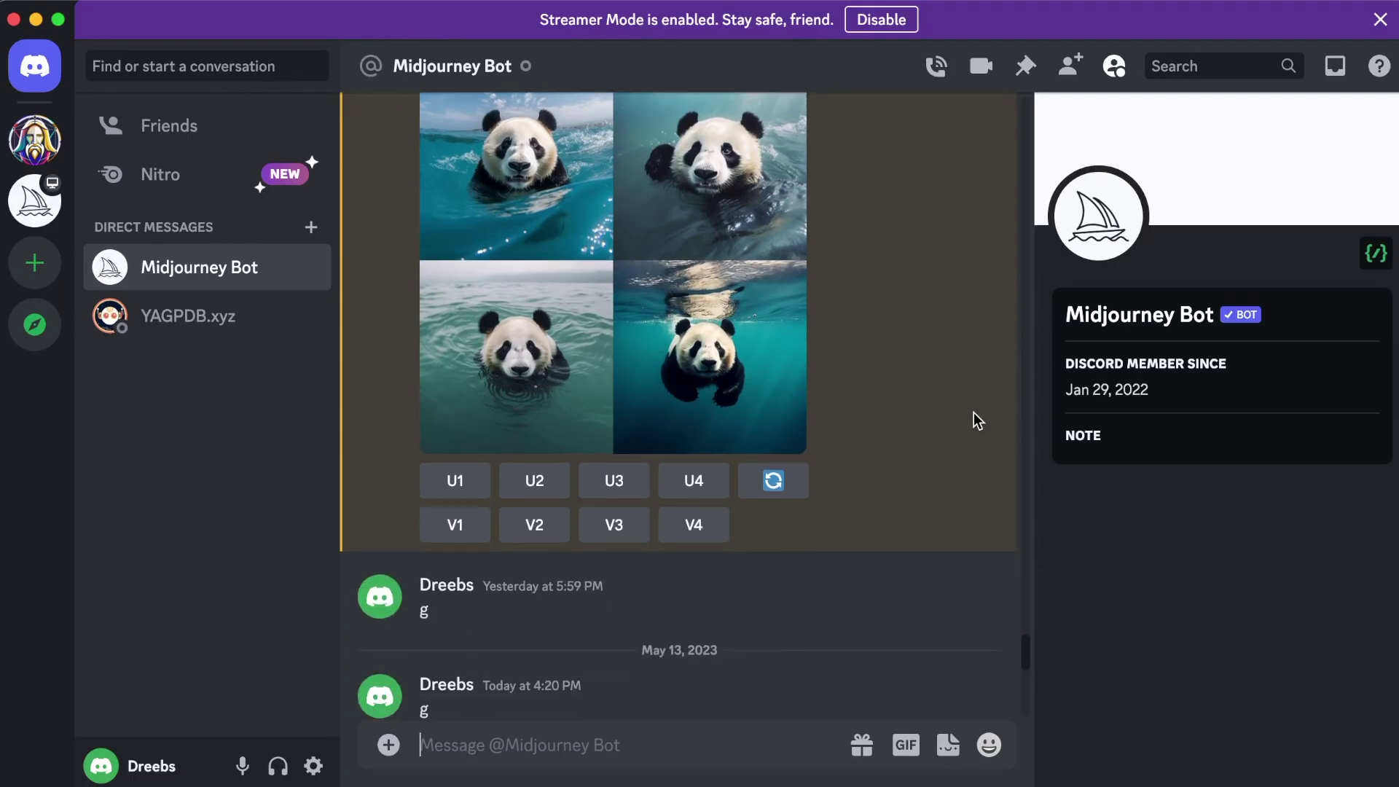
pyautogui.scroll(-3, 973, 412)
pyautogui.scroll(-15, 974, 413)
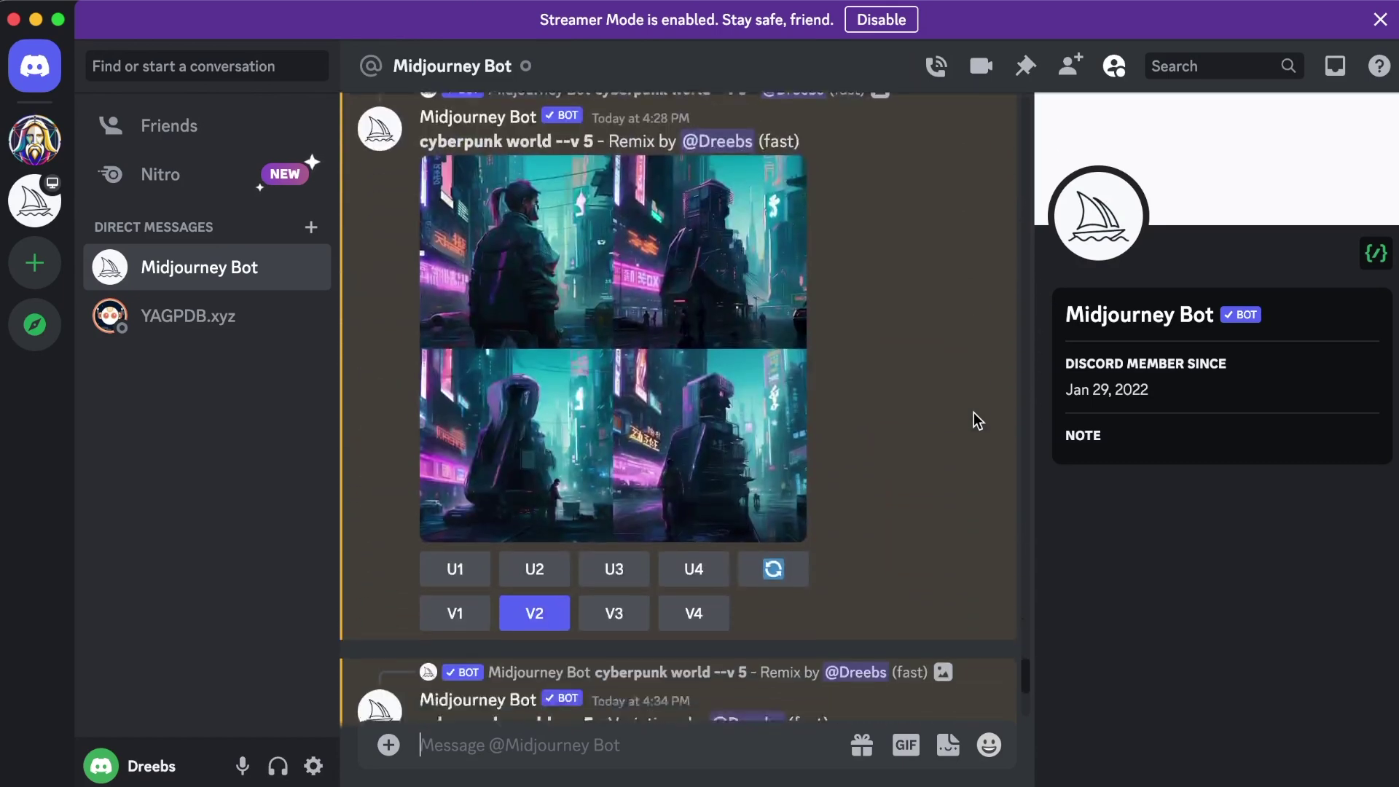
pyautogui.scroll(-10, 973, 412)
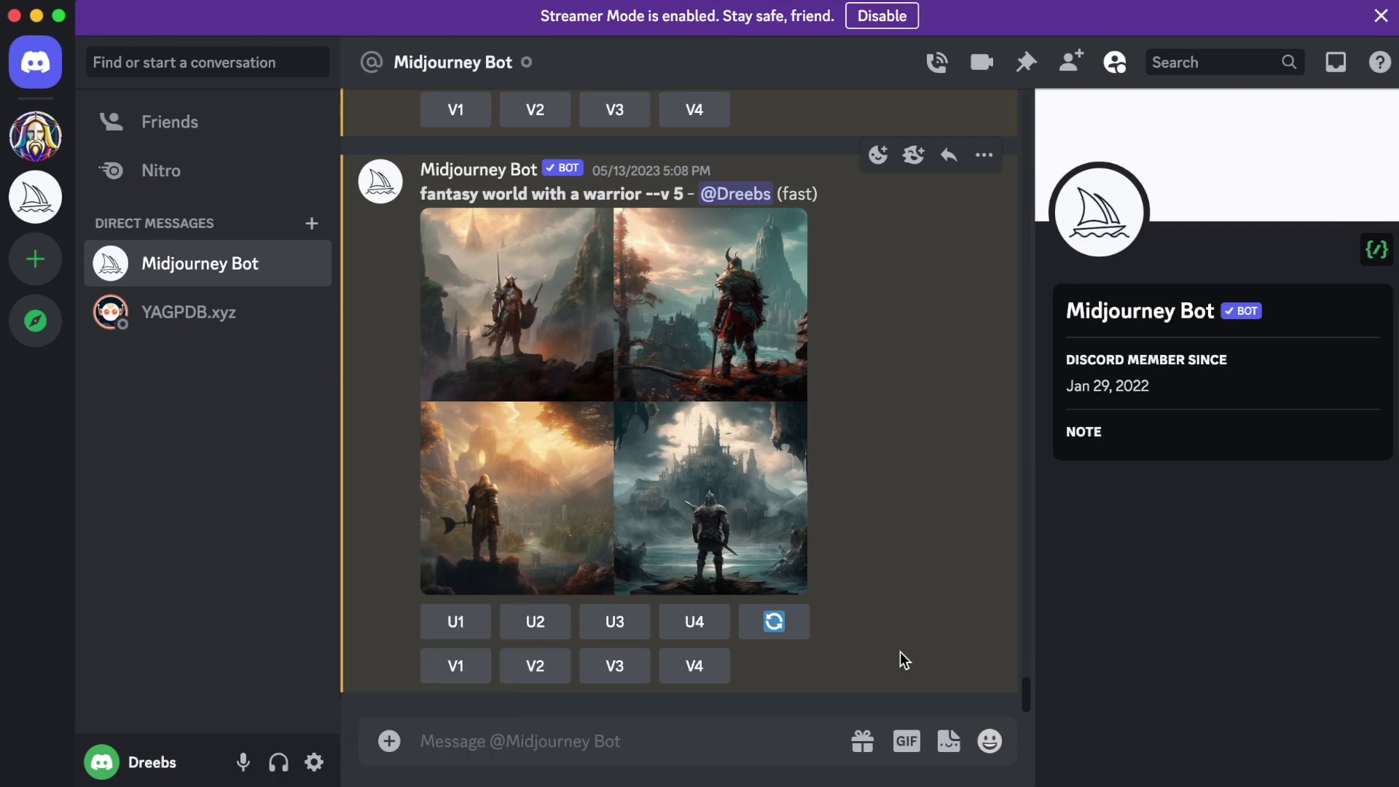
# - Start a new /imagine command and begin the prompt with 'a'
pyautogui.write('/i')
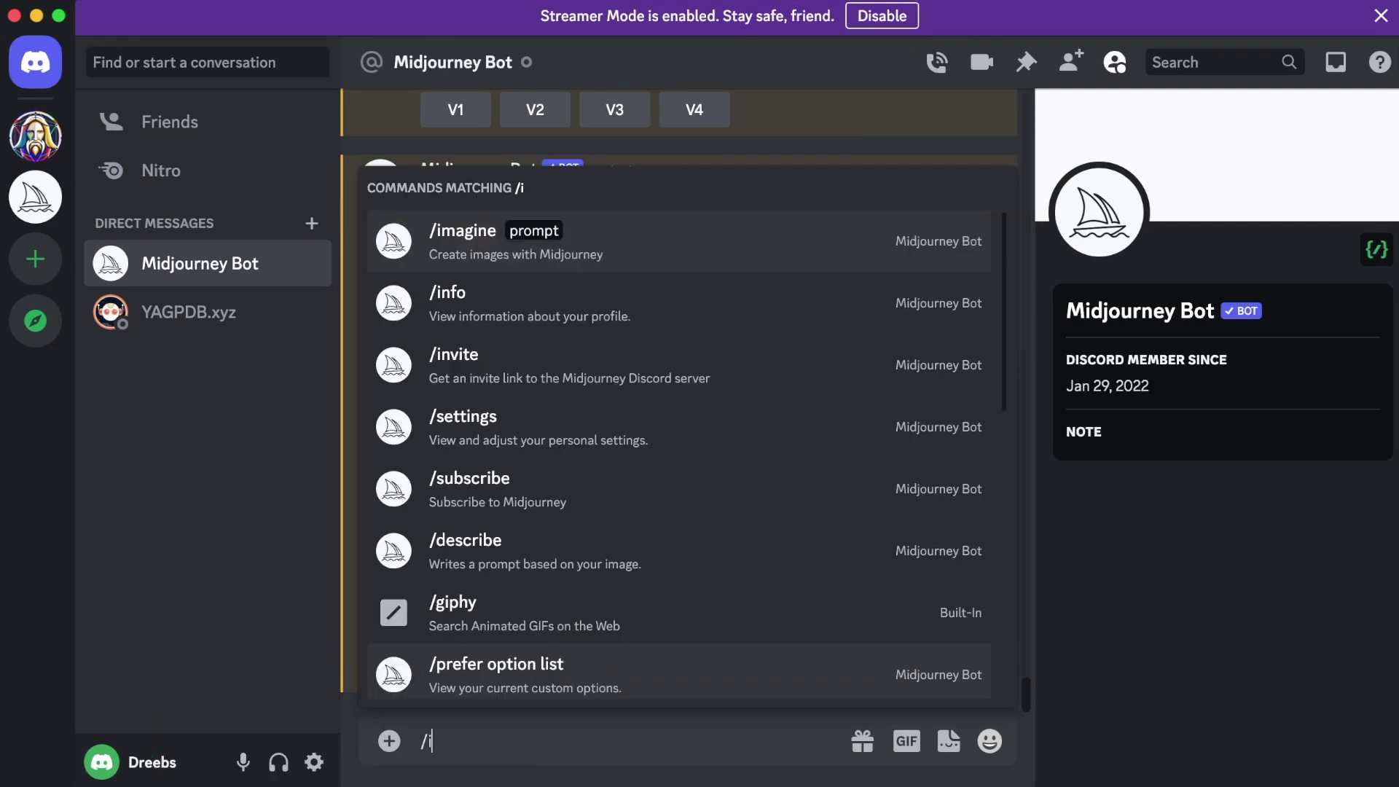
pyautogui.write('magine')
pyautogui.press('Tab')
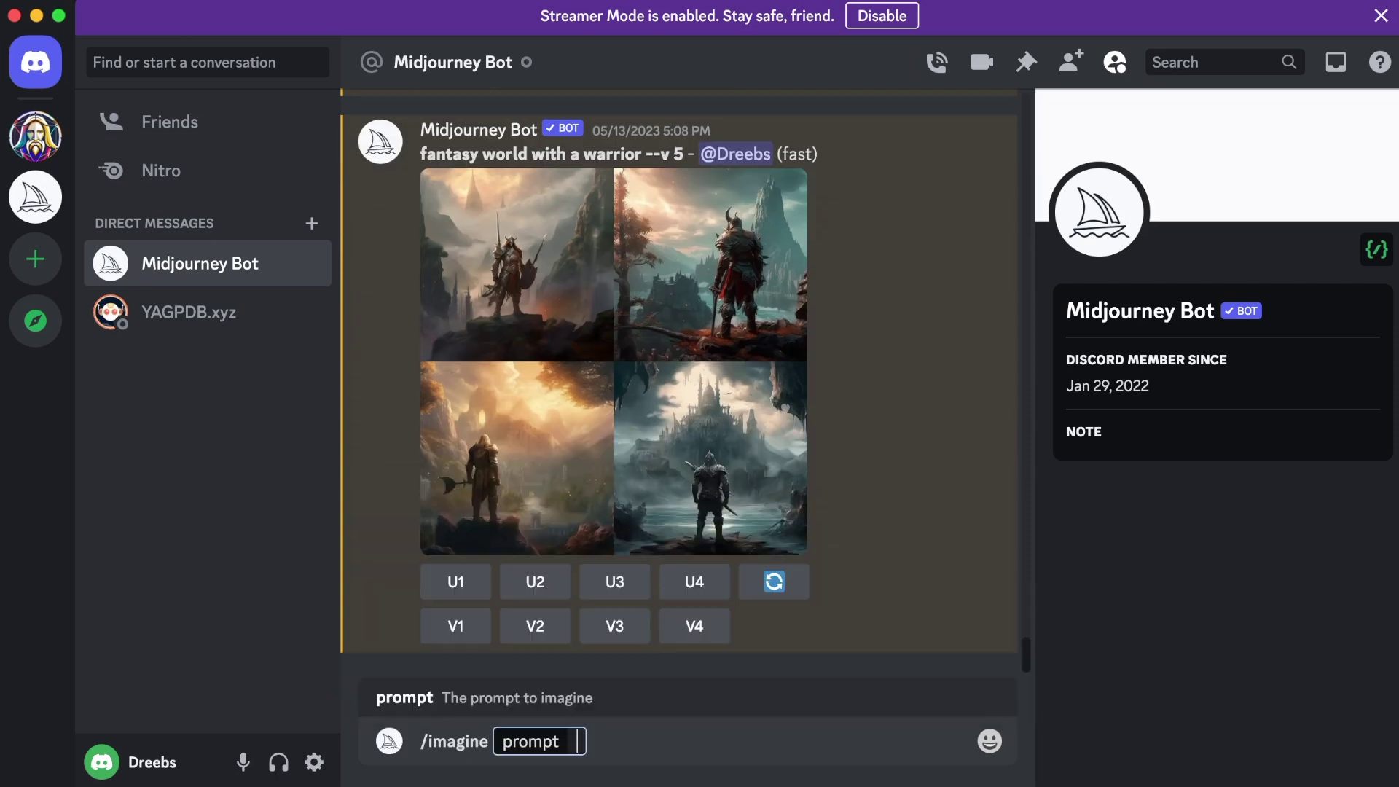
pyautogui.write('a')
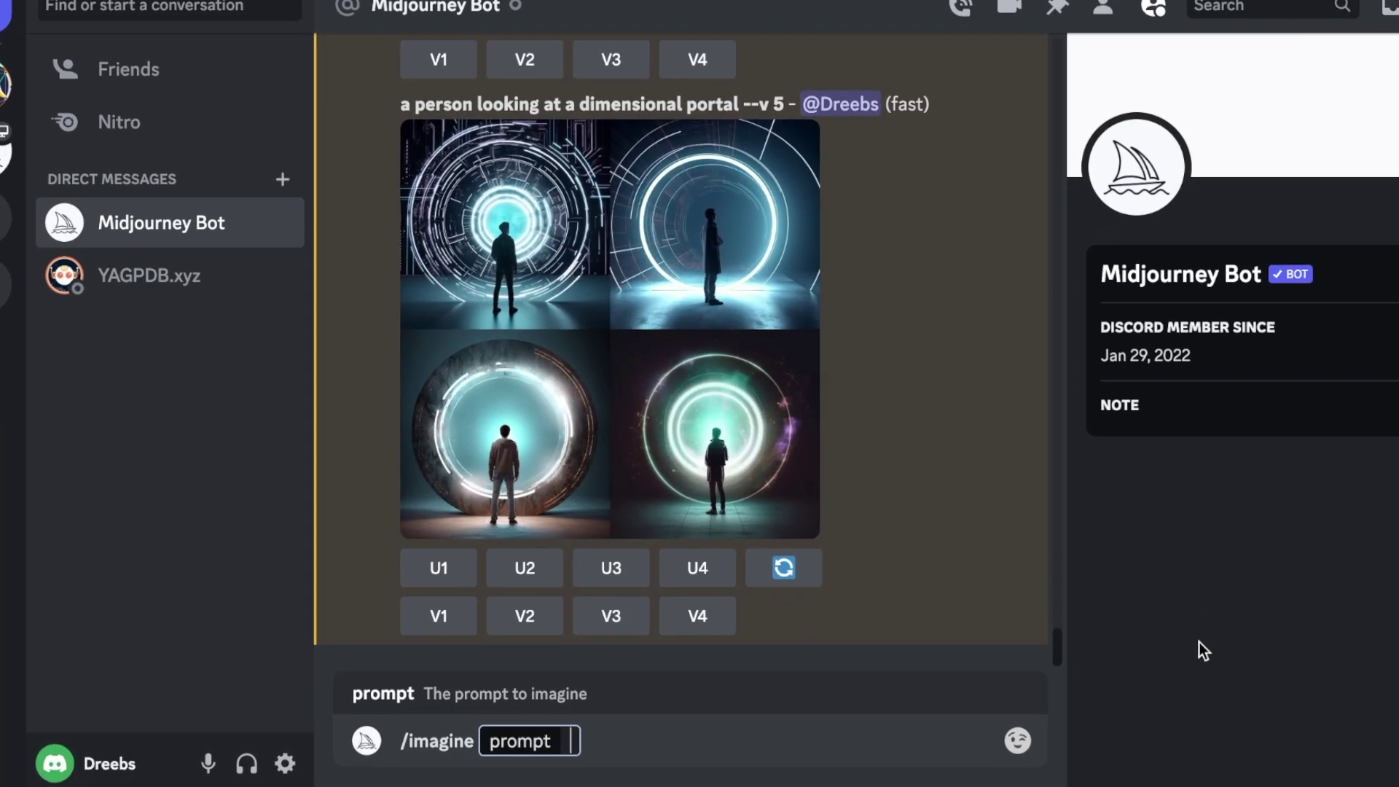
# - Write the prompt 'a robot, soft lighting, anime, very detailed, saturated colors,'
pyautogui.write('robot, soft lighting, anime, very')
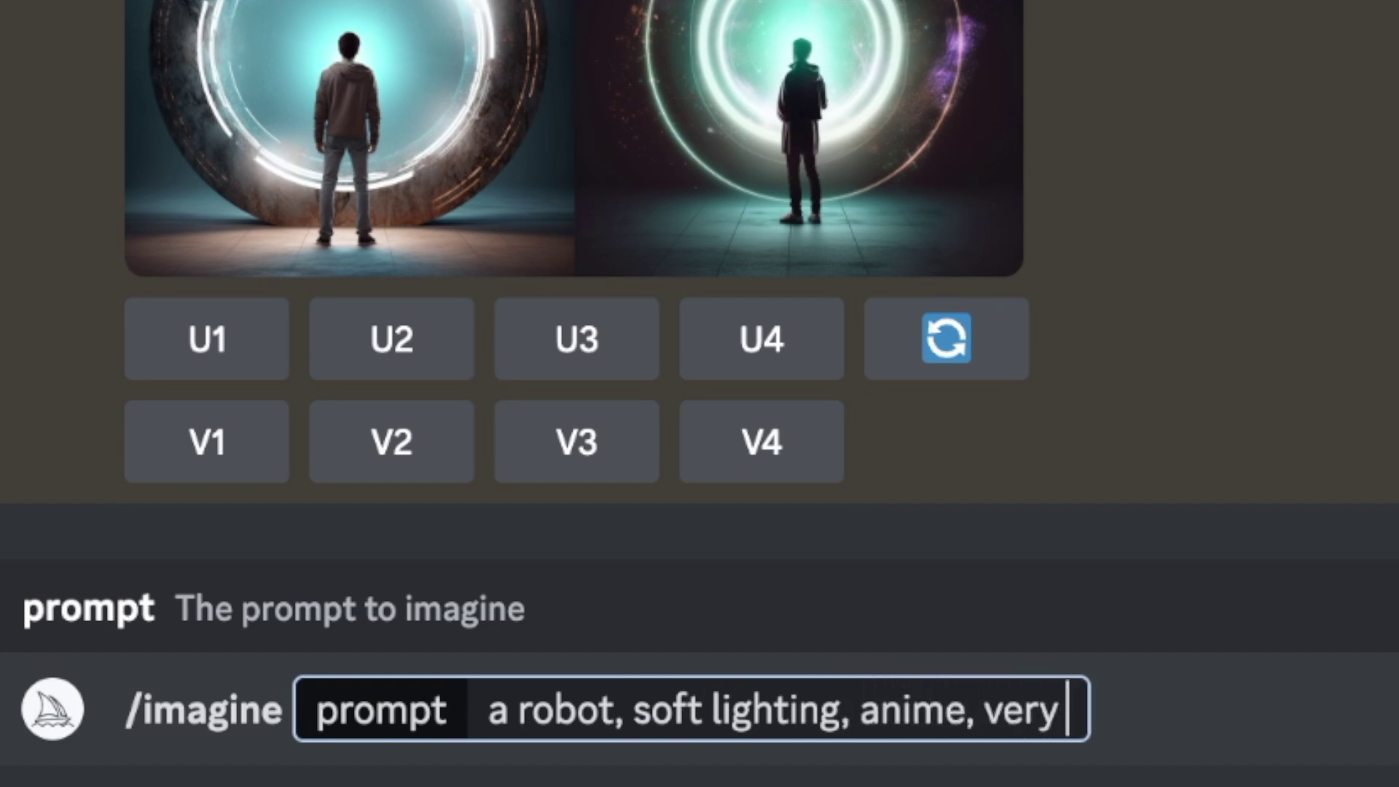
pyautogui.write('rated colors,')
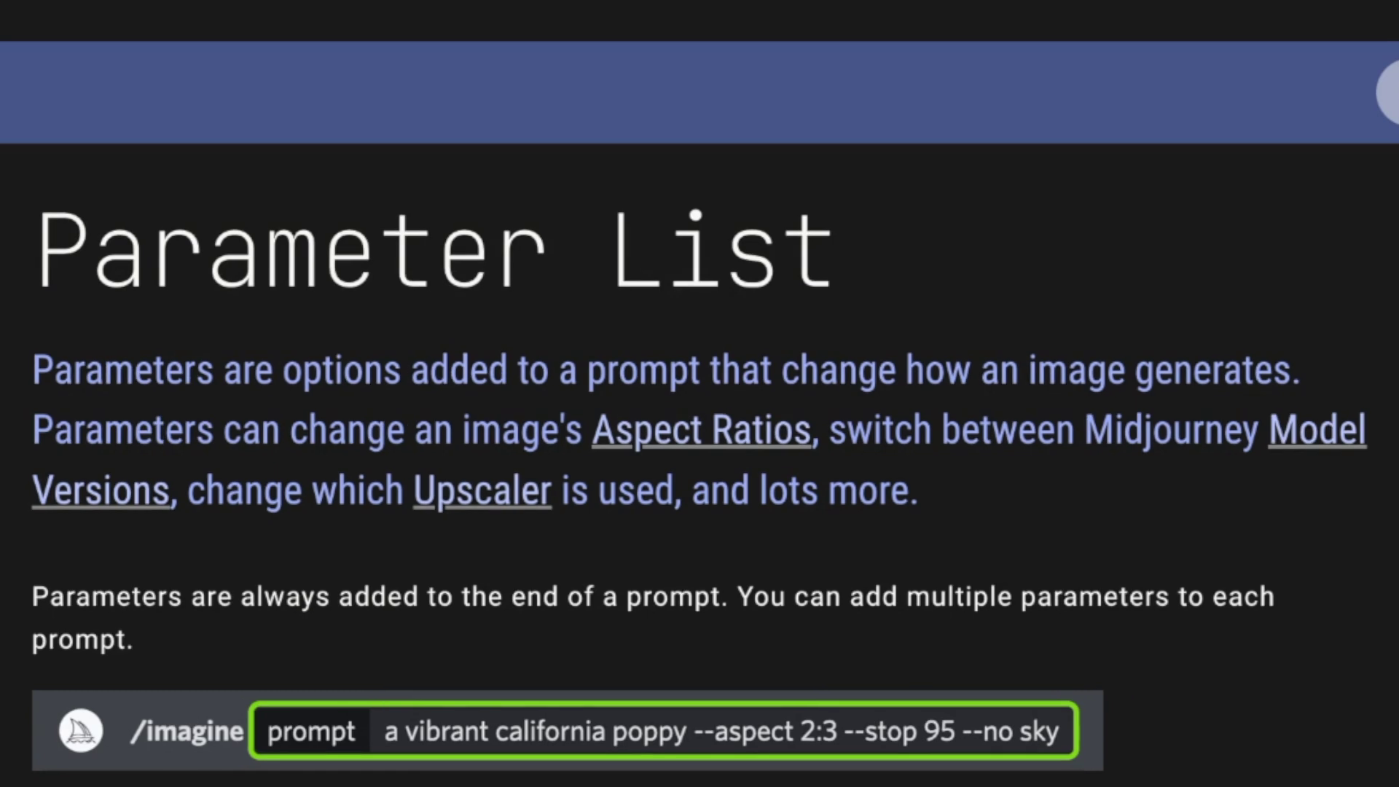
# - Browse the Parameter List docs, then append --ar and --v parameters to the prompt
pyautogui.scroll(-10, 791, 394)
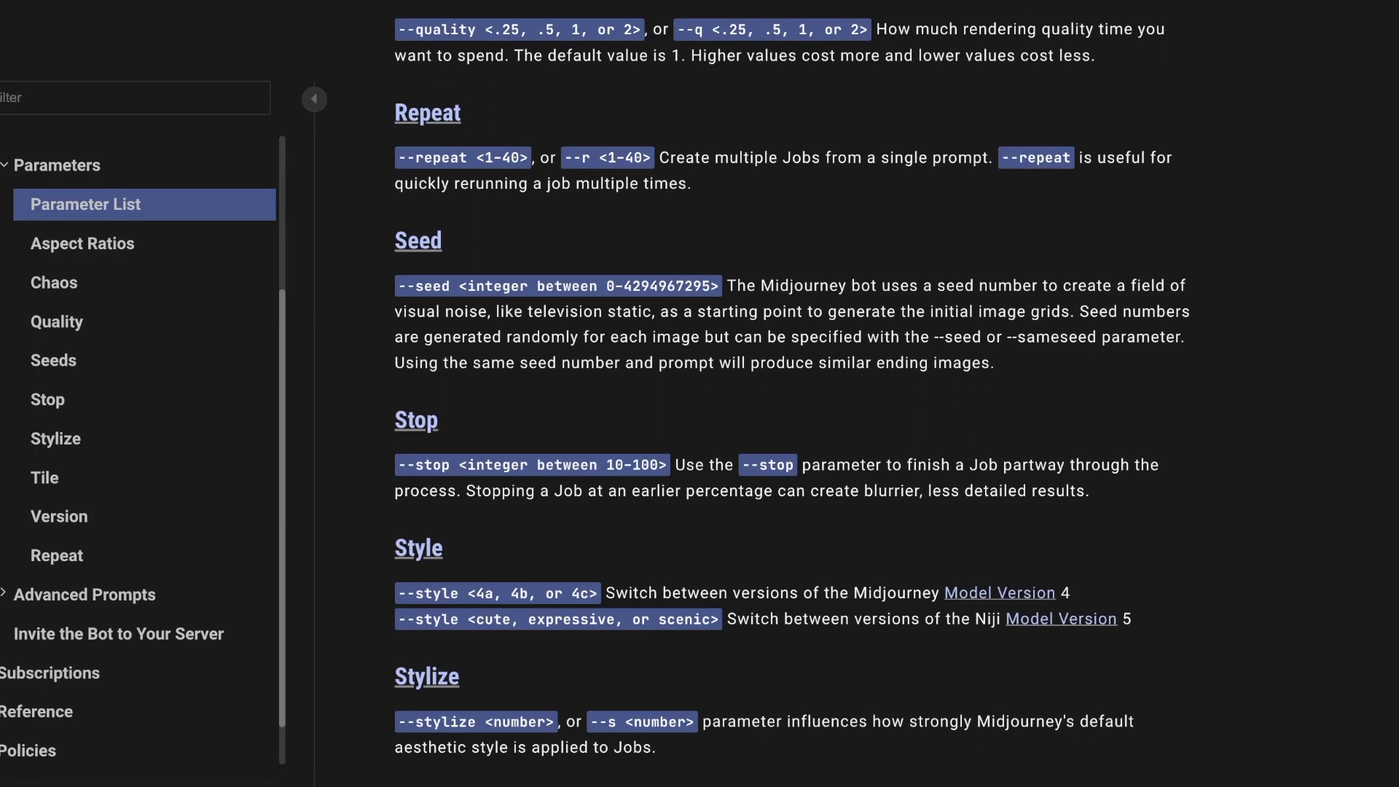
pyautogui.scroll(-2, 791, 394)
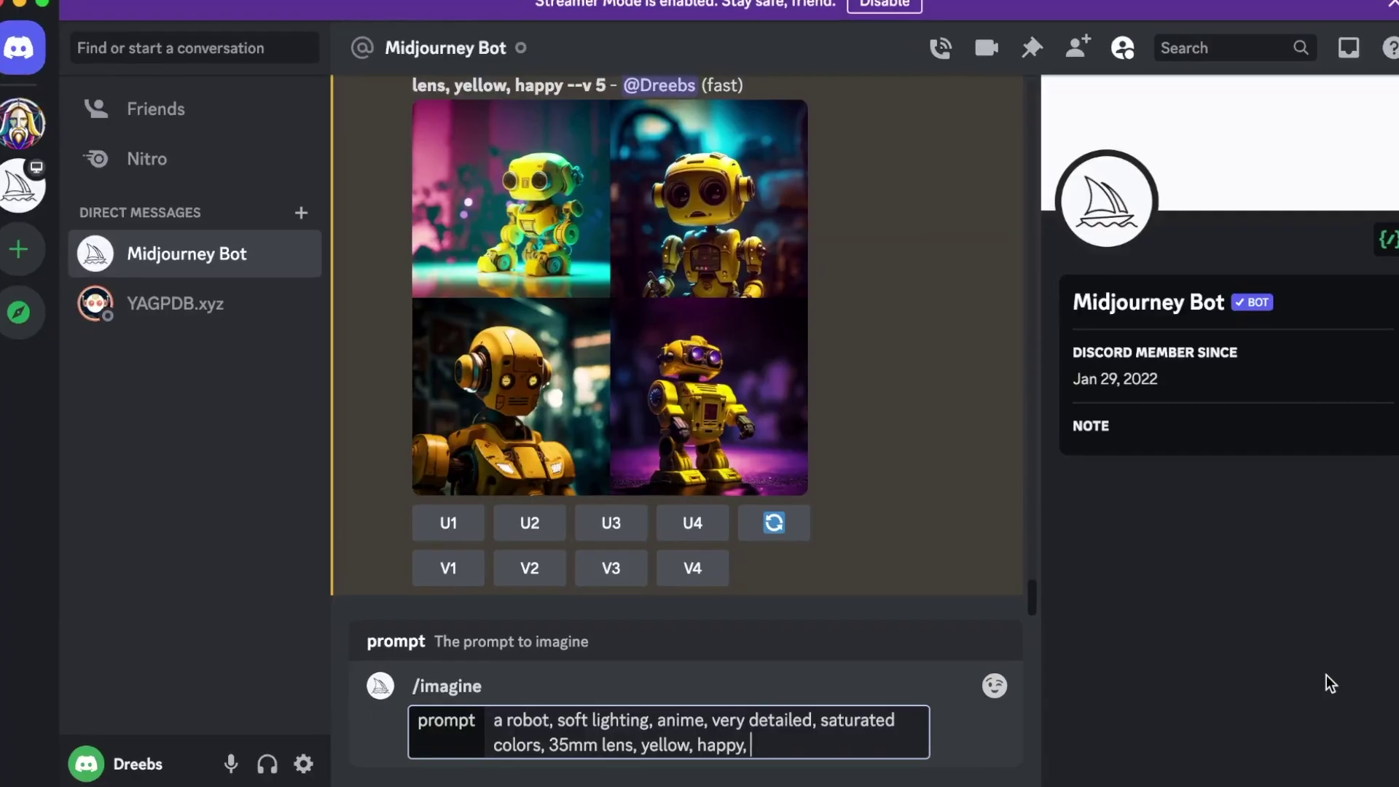
pyautogui.write('--ar')
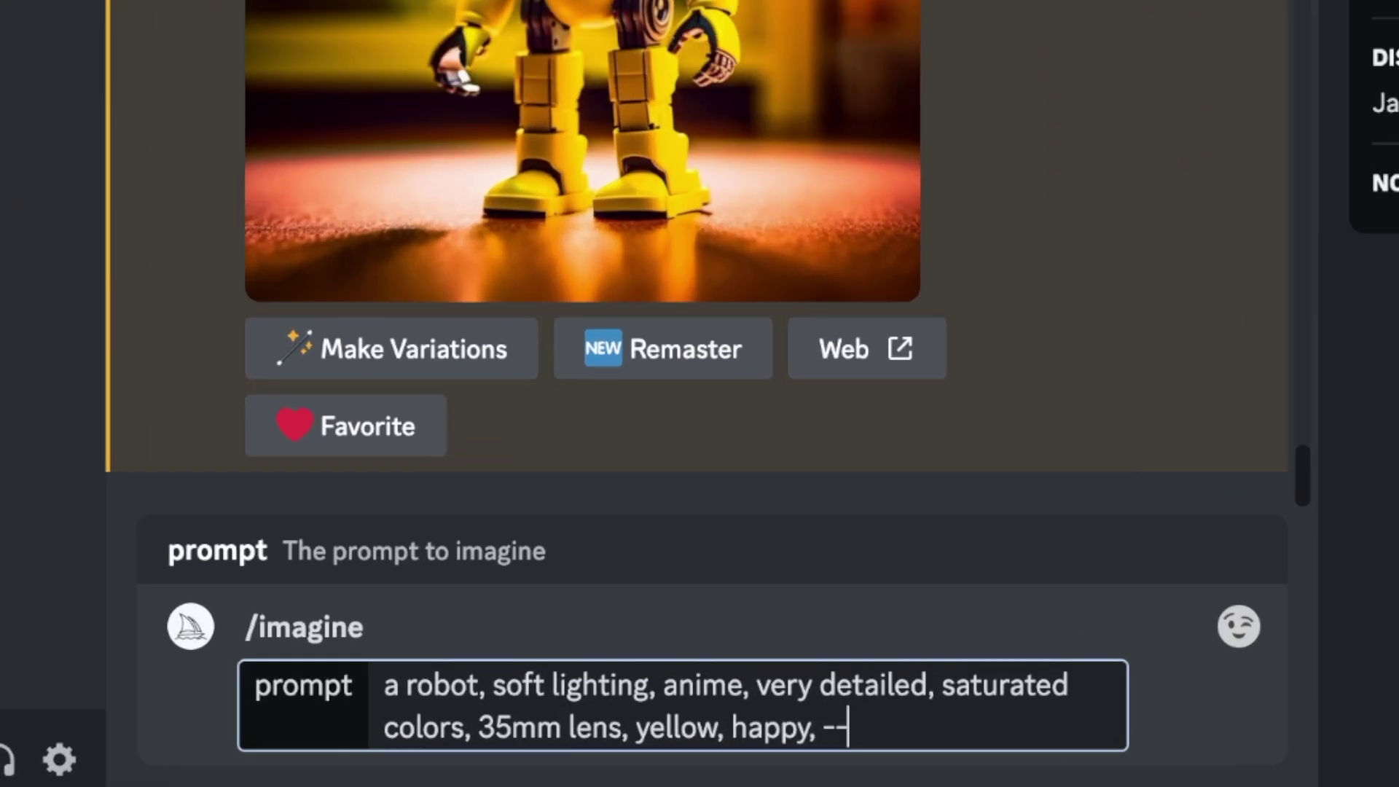
pyautogui.write('ar 1')
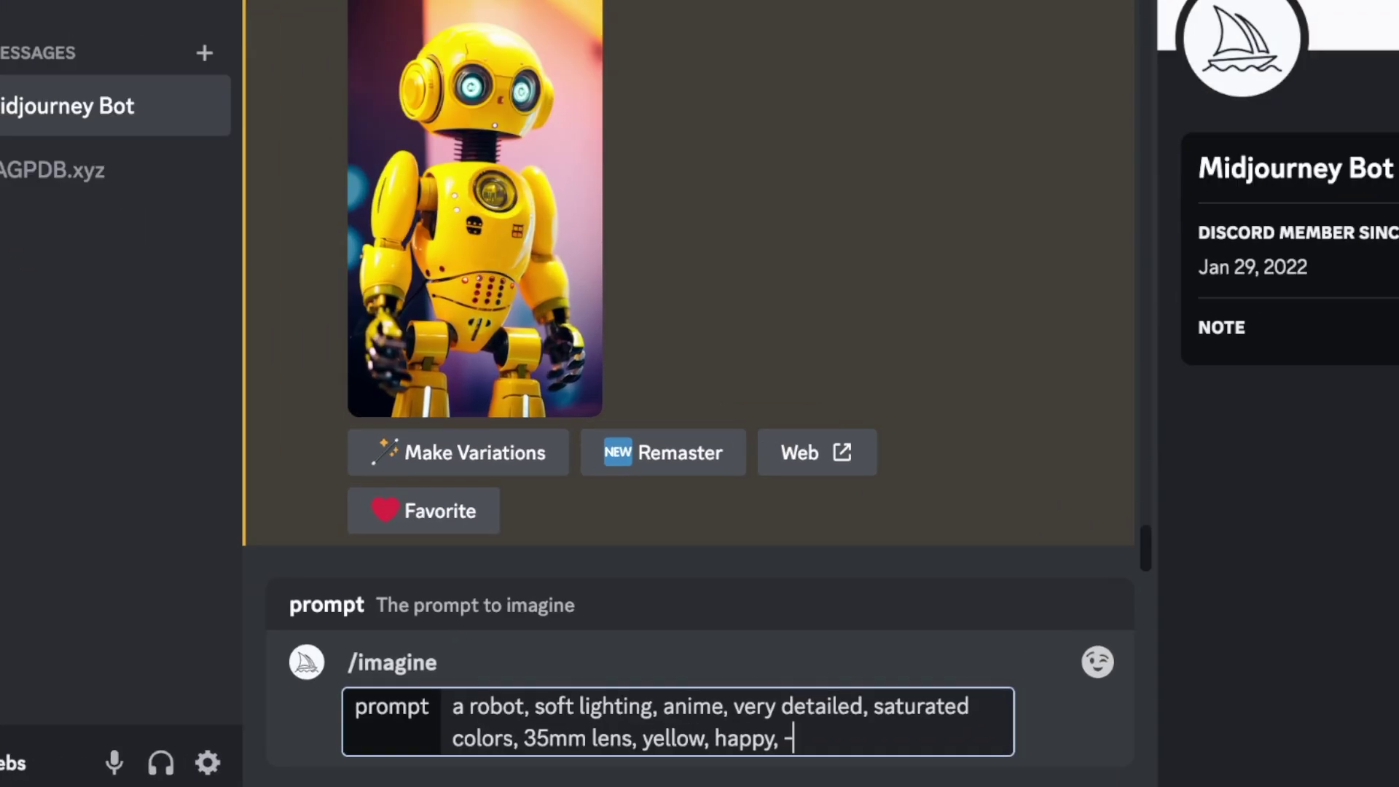
pyautogui.write('ar 2')
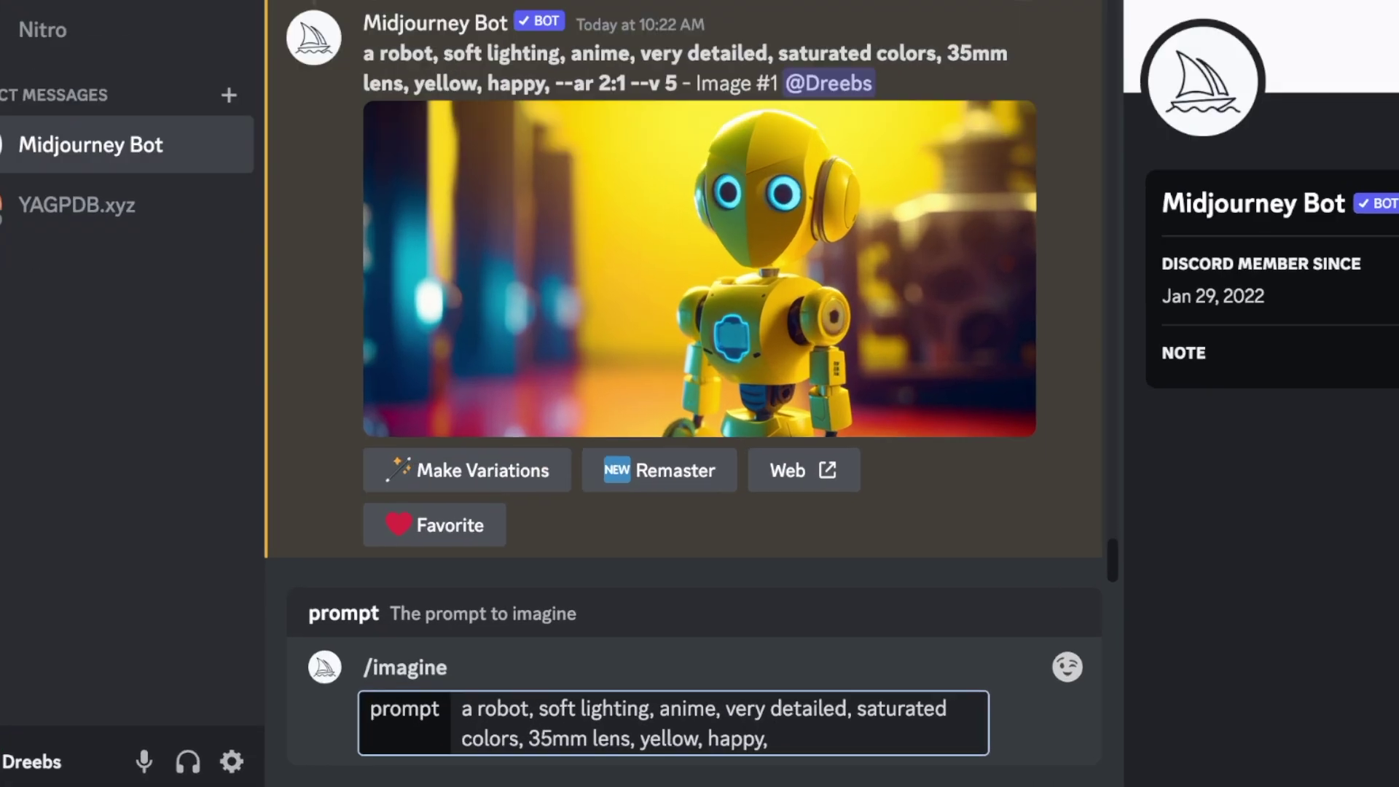
pyautogui.write('--v')
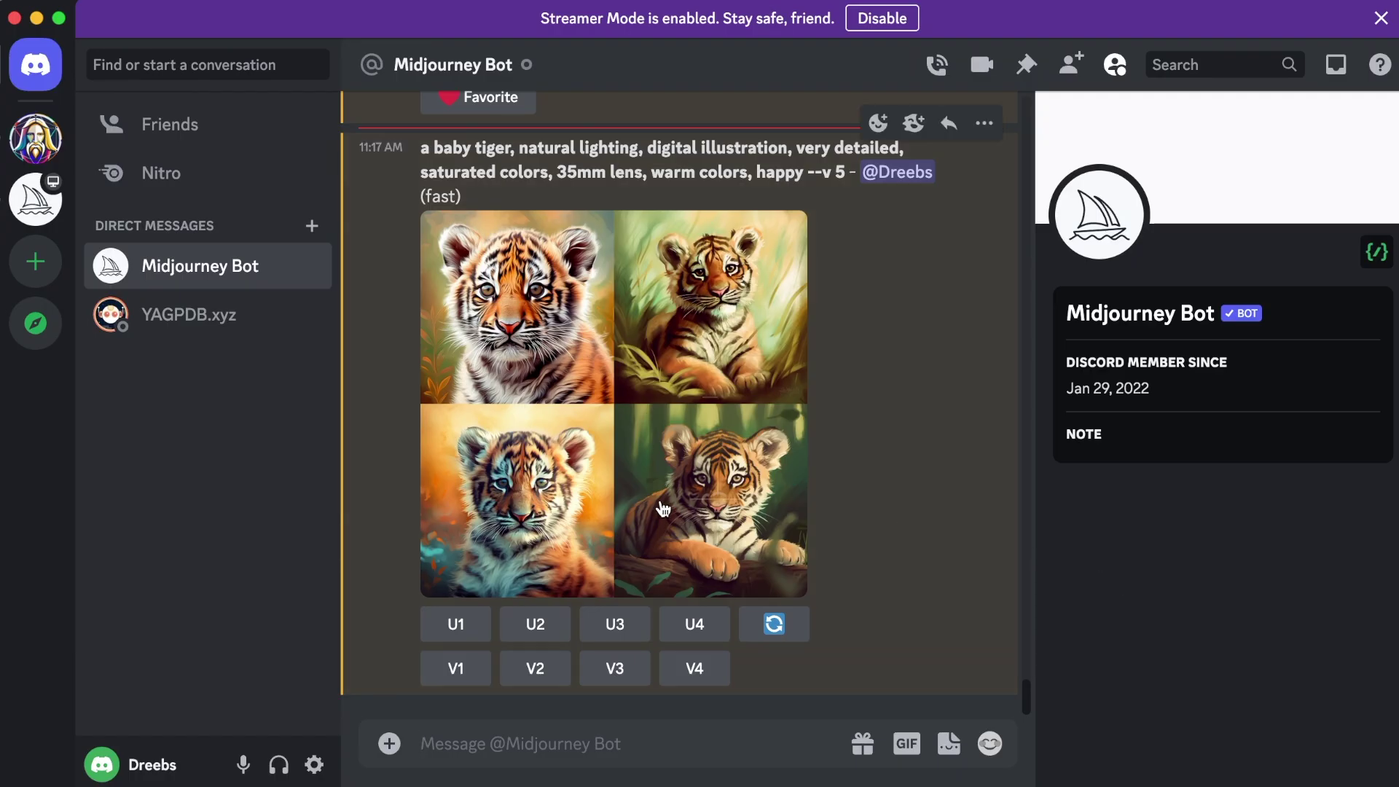
# - Preview the baby tiger grid, upscale image 2 (U2), vary image 3 (V3), and re-roll it
pyautogui.click(649, 497)
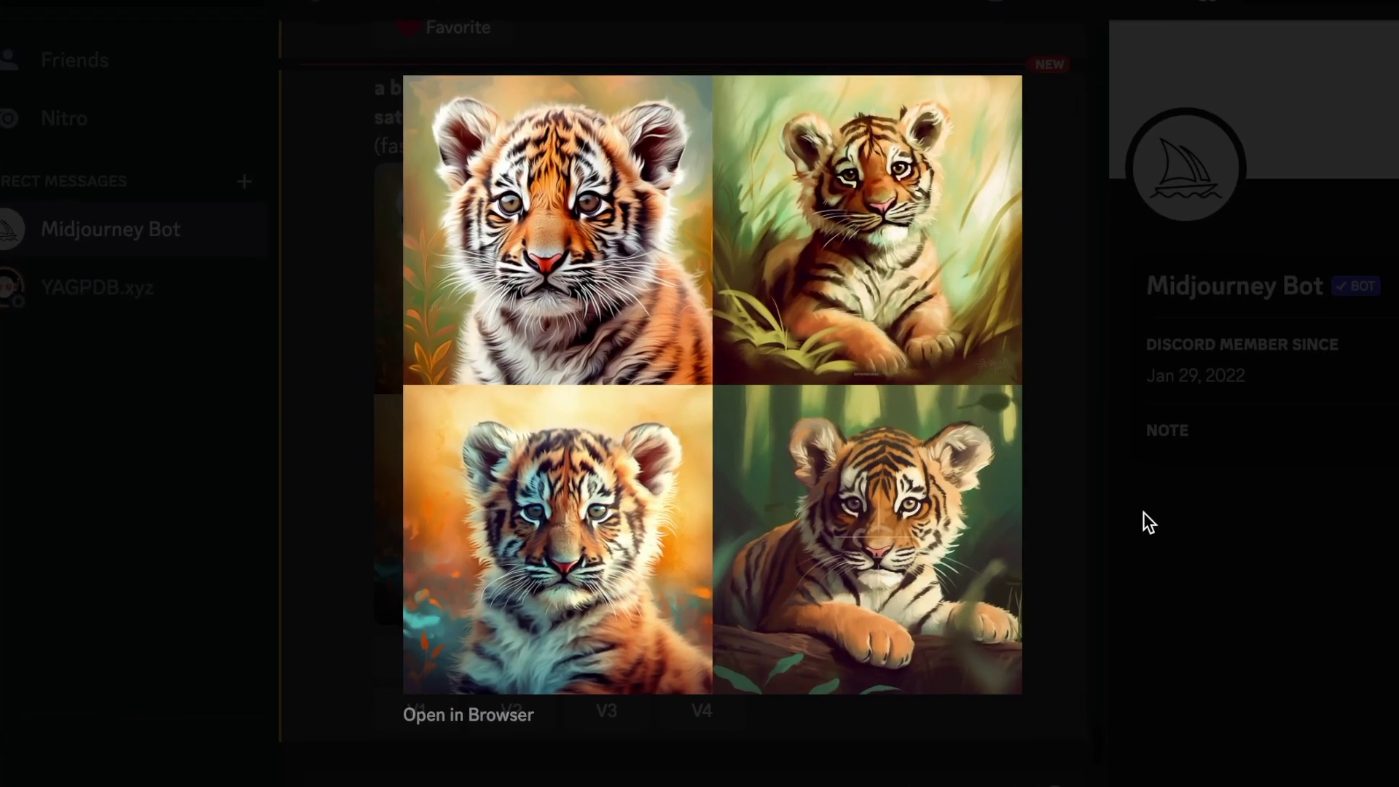
pyautogui.click(1141, 519)
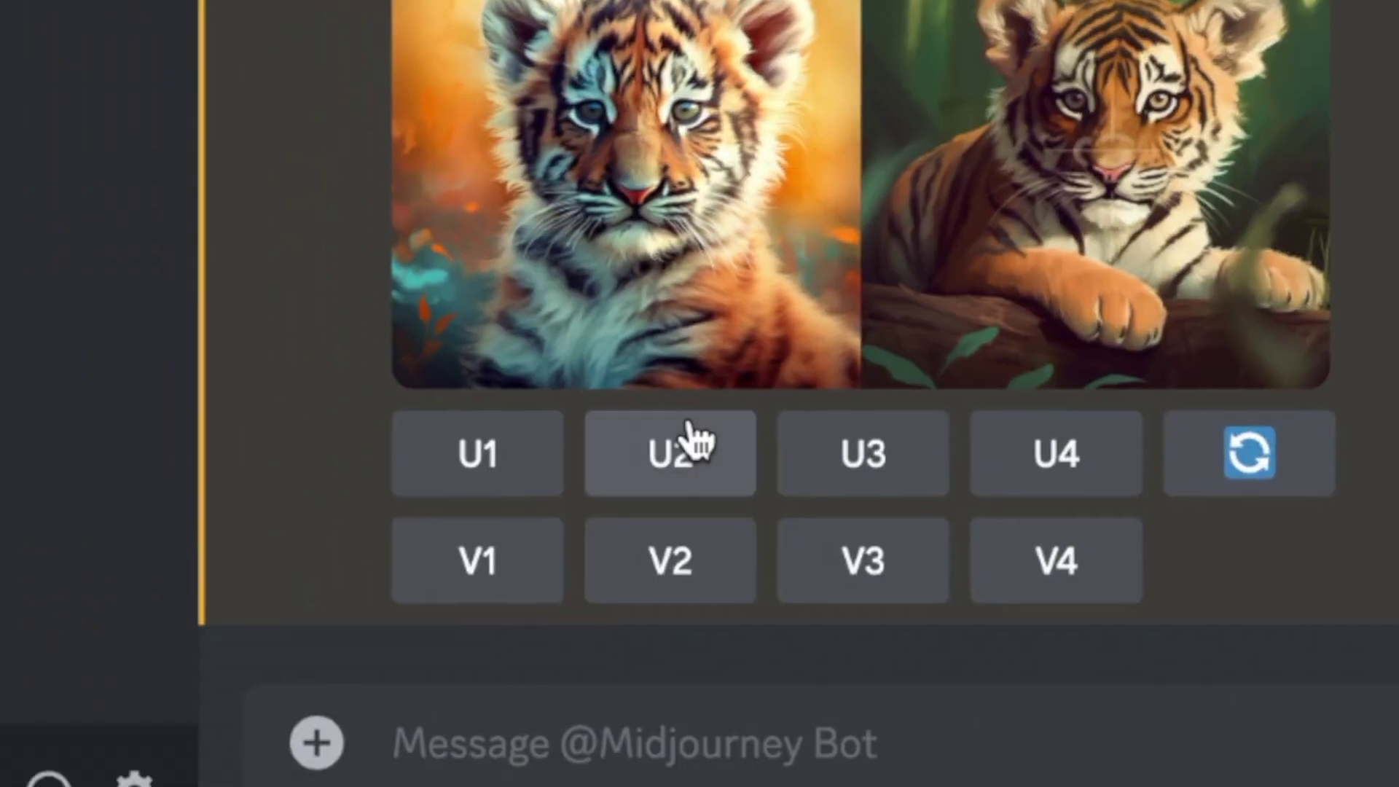
pyautogui.click(693, 437)
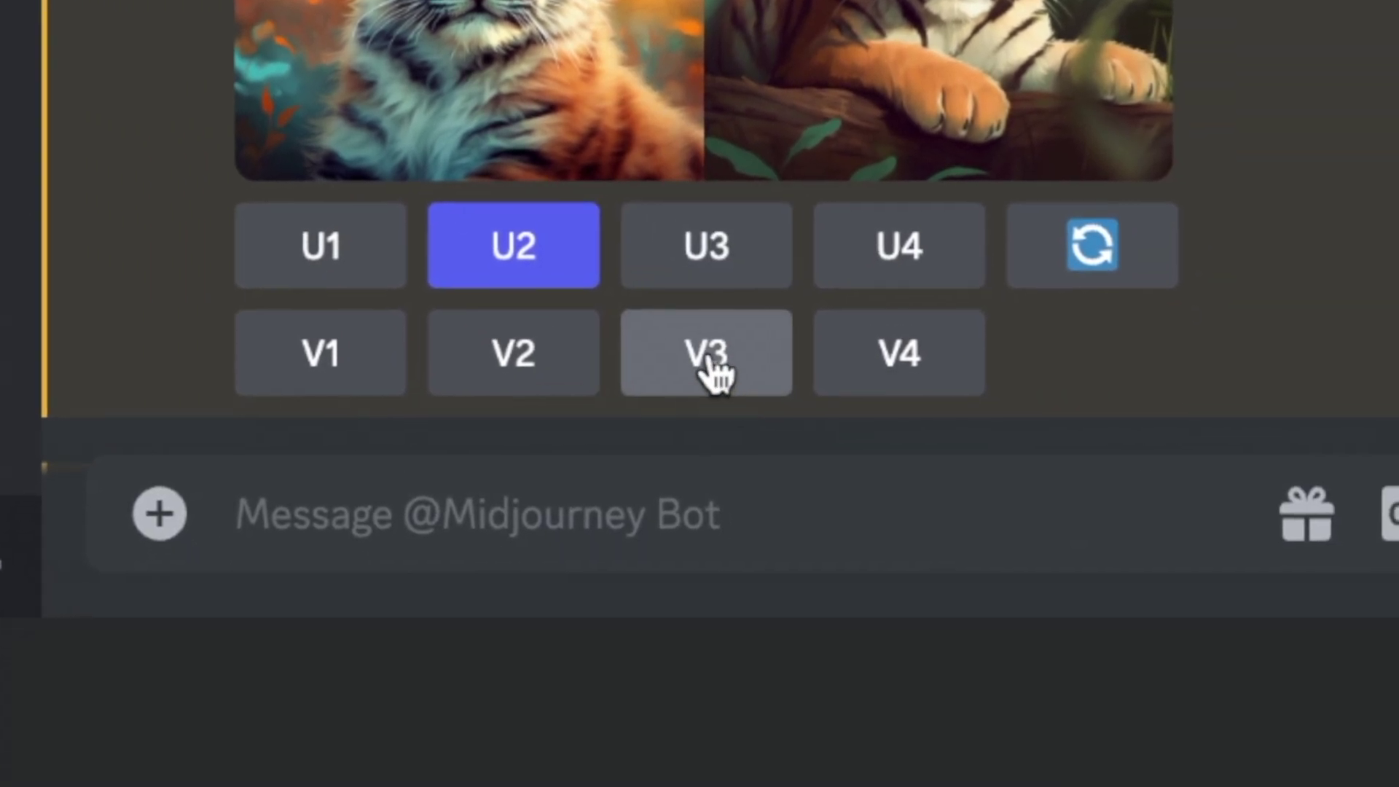
pyautogui.click(785, 473)
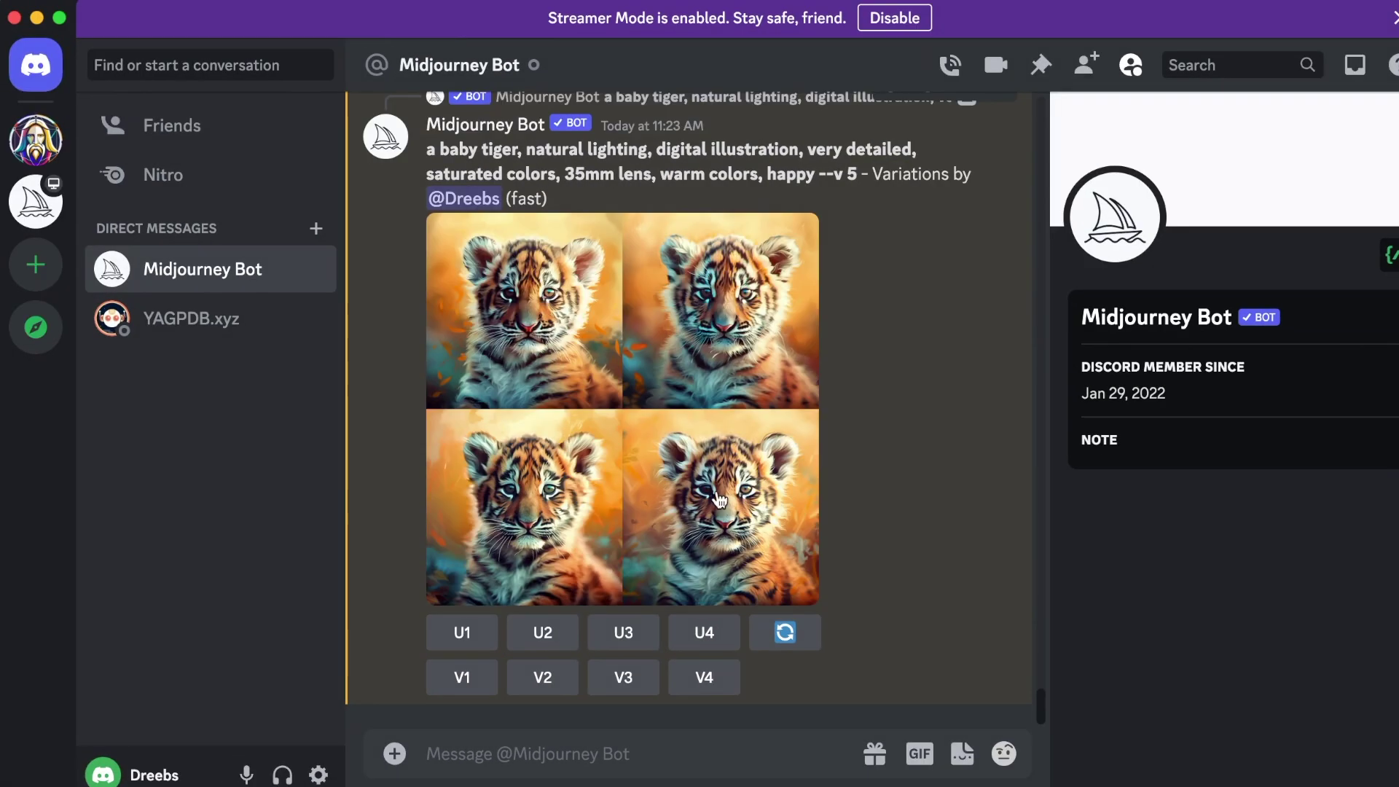
pyautogui.click(720, 500)
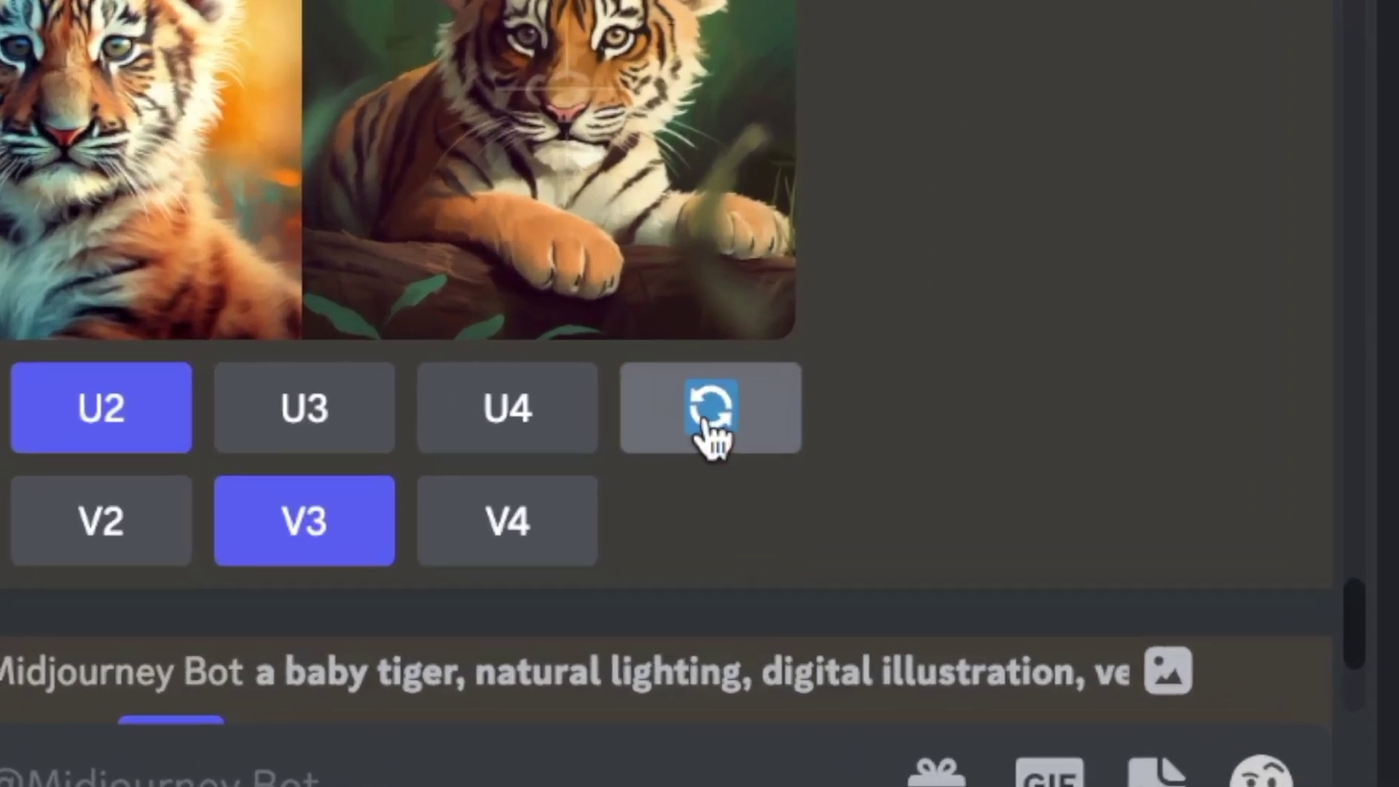
pyautogui.click(769, 597)
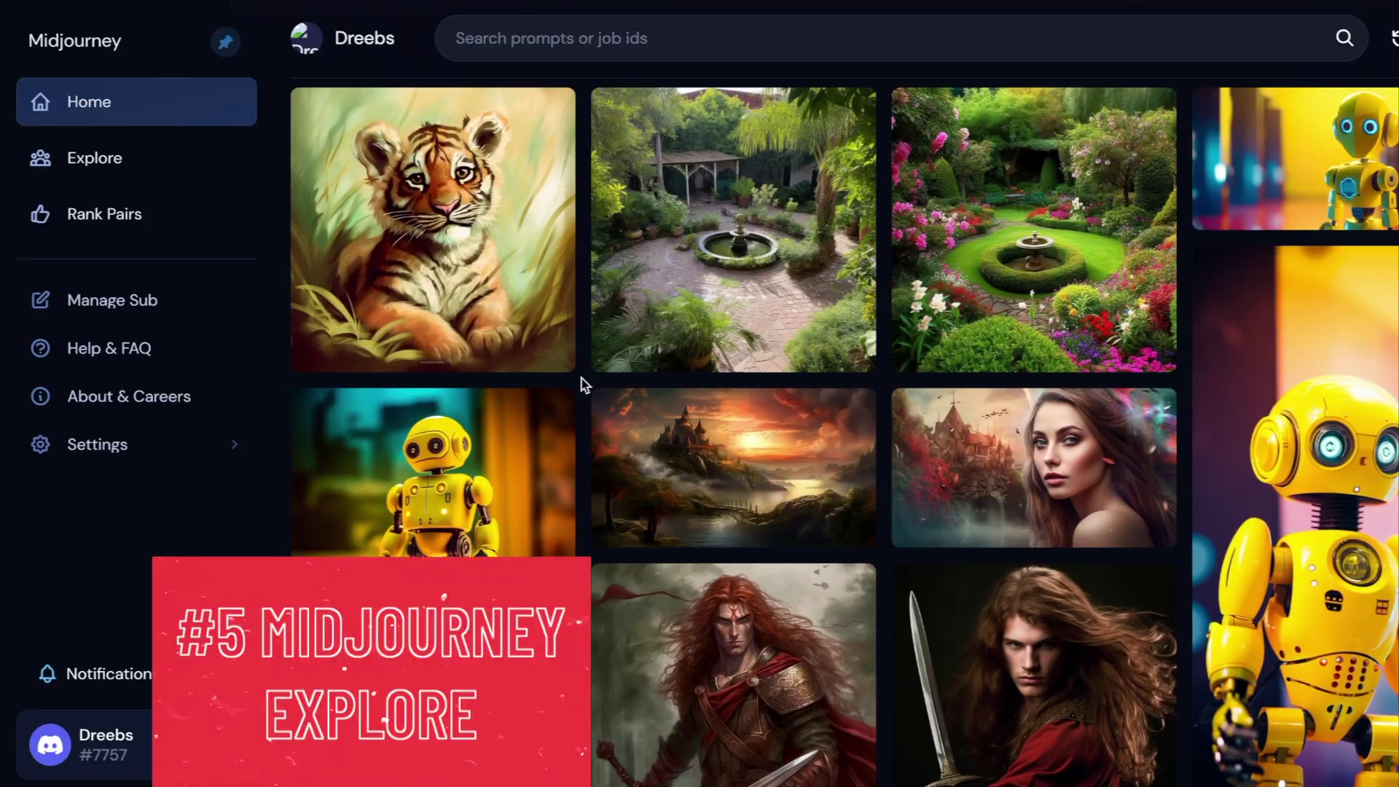
# - Open the VW bus image from the Explore community feed and select its prompt text
pyautogui.click(102, 167)
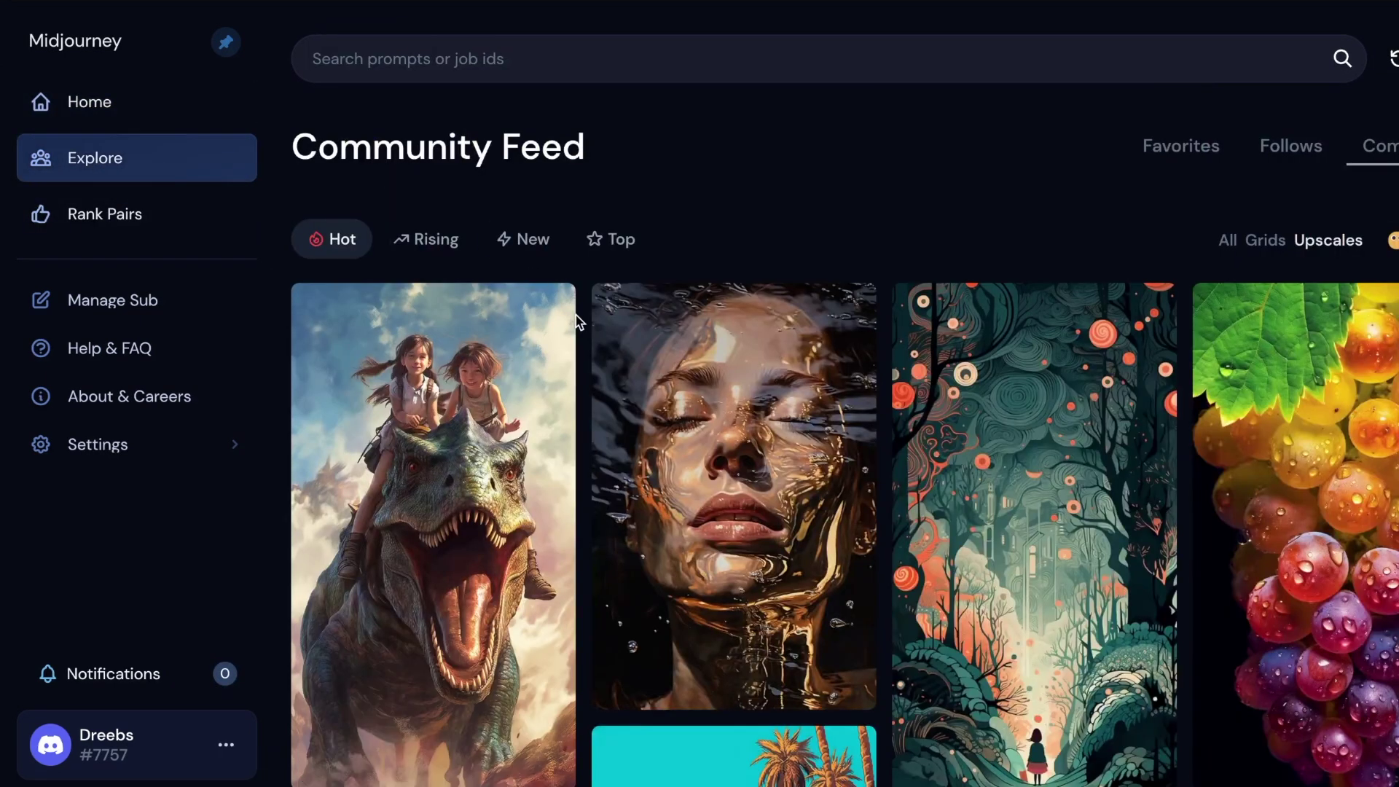
pyautogui.scroll(-9, 580, 322)
pyautogui.click(699, 237)
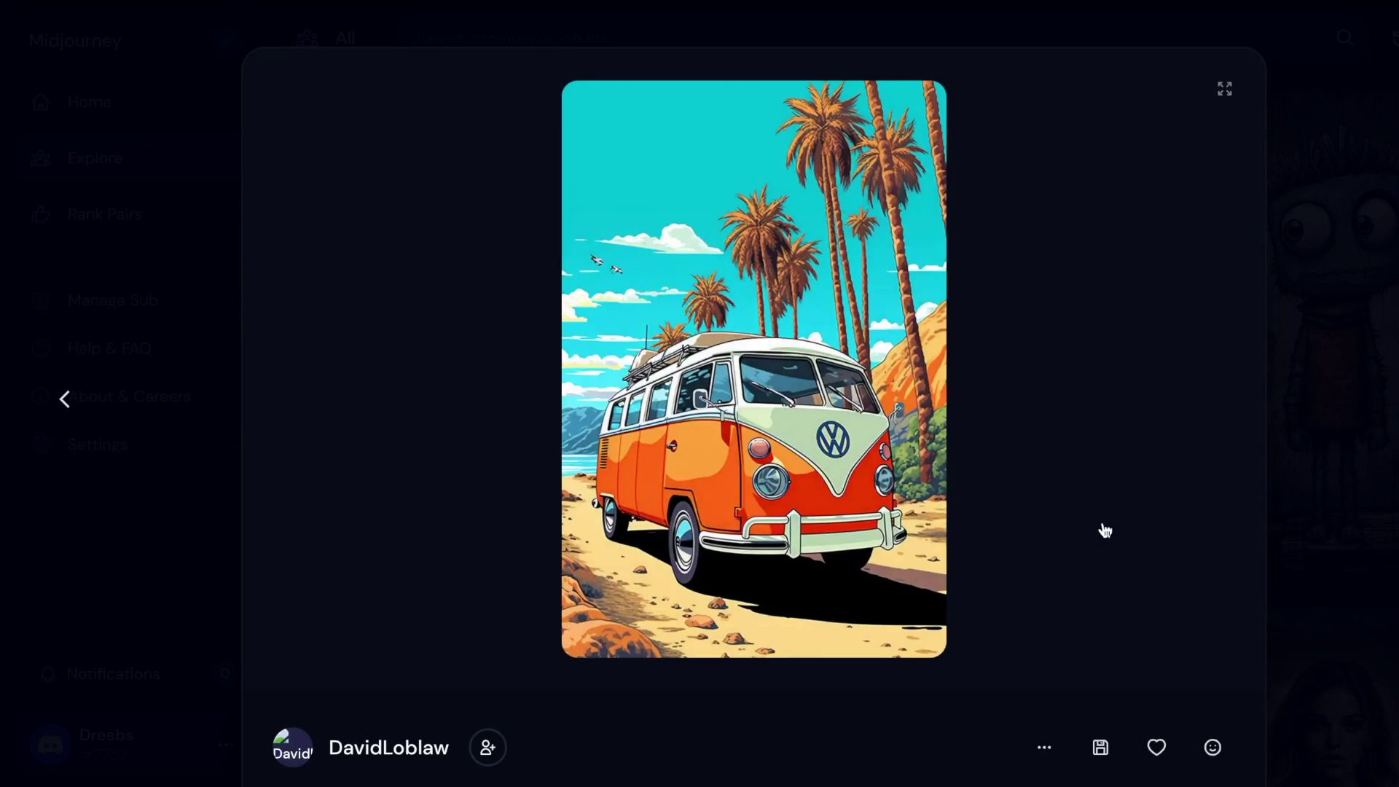
pyautogui.scroll(-5, 1106, 530)
pyautogui.moveTo(848, 516); pyautogui.dragTo(303, 415)
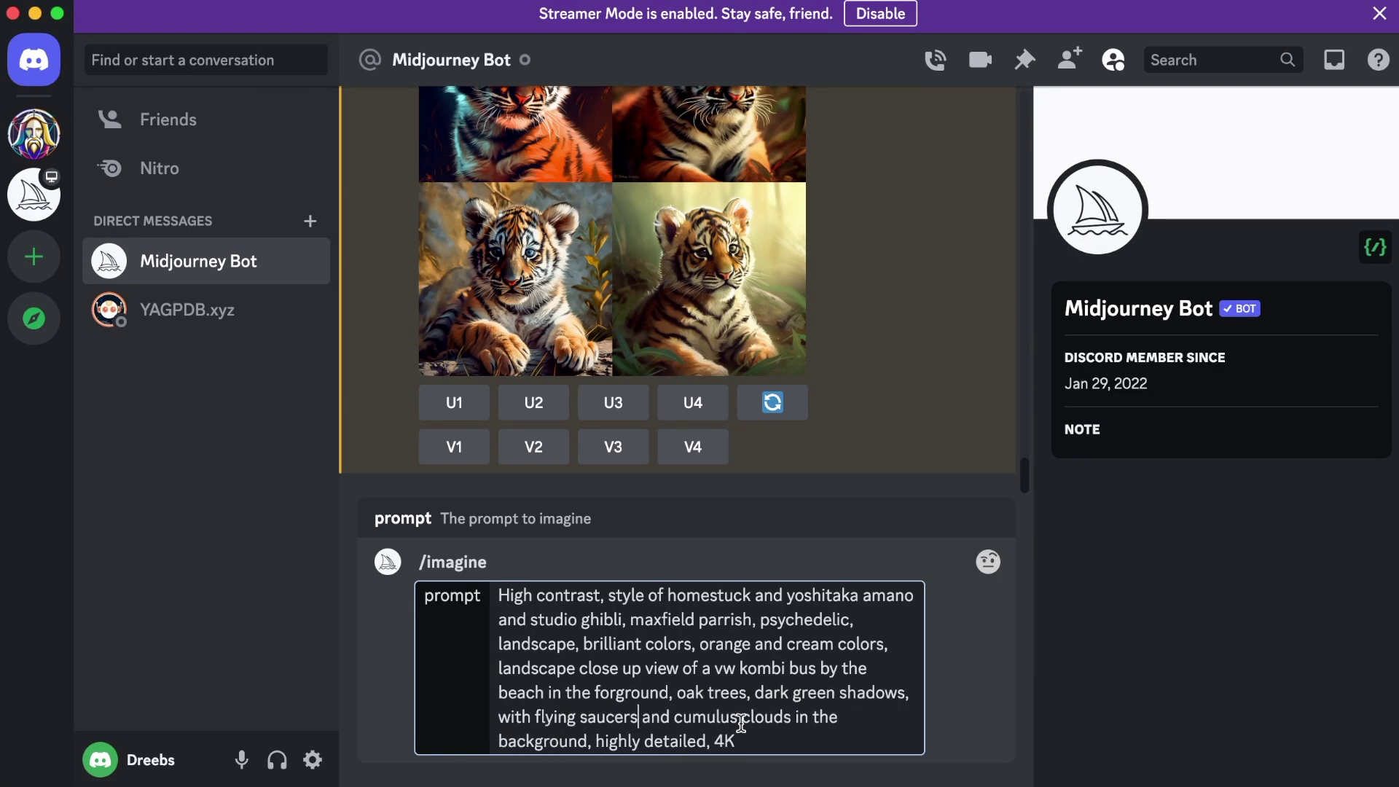
# - Submit the /imagine prompt for a VW kombi bus under oak trees with dark green shadows and flying saucers
pyautogui.press('Return')
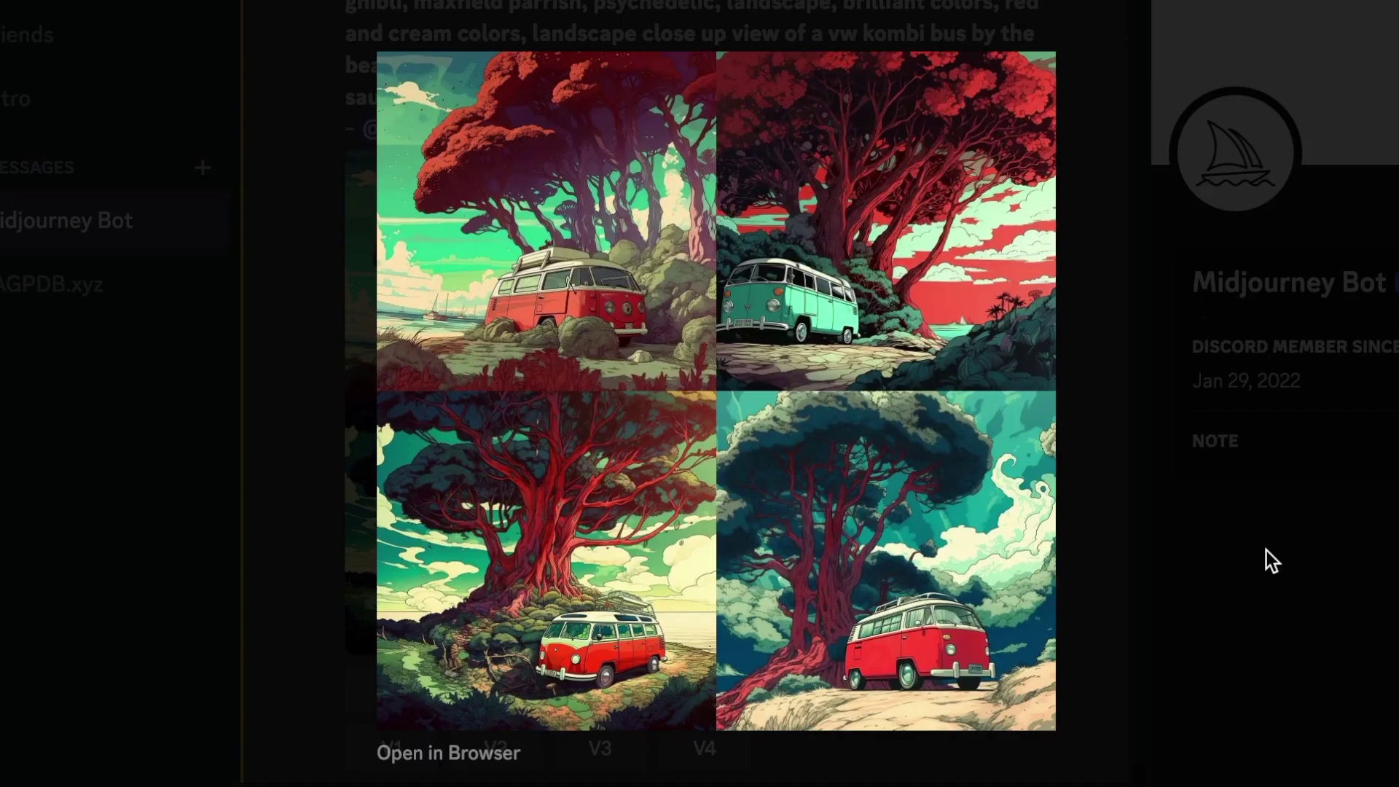